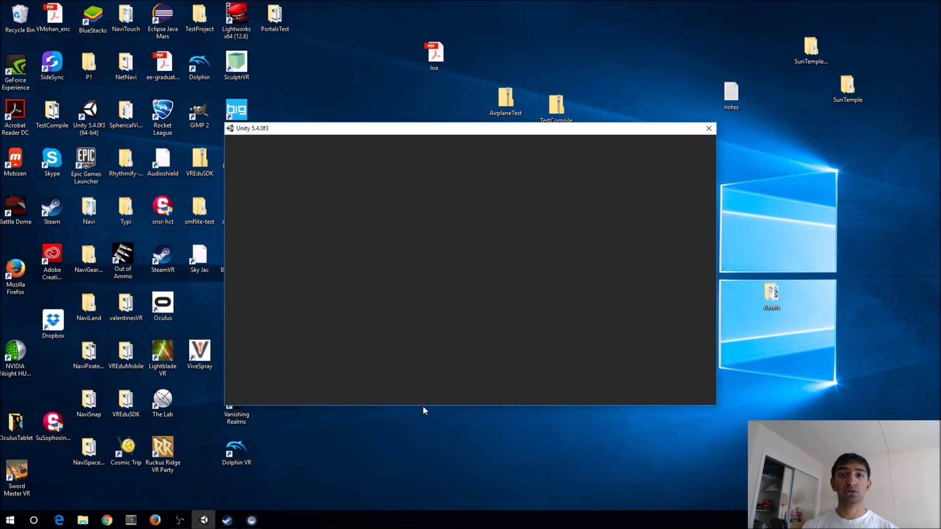
- Create a new 3D Unity project named 'Portals'
{"action": "left_click", "coordinate": [577, 166]}
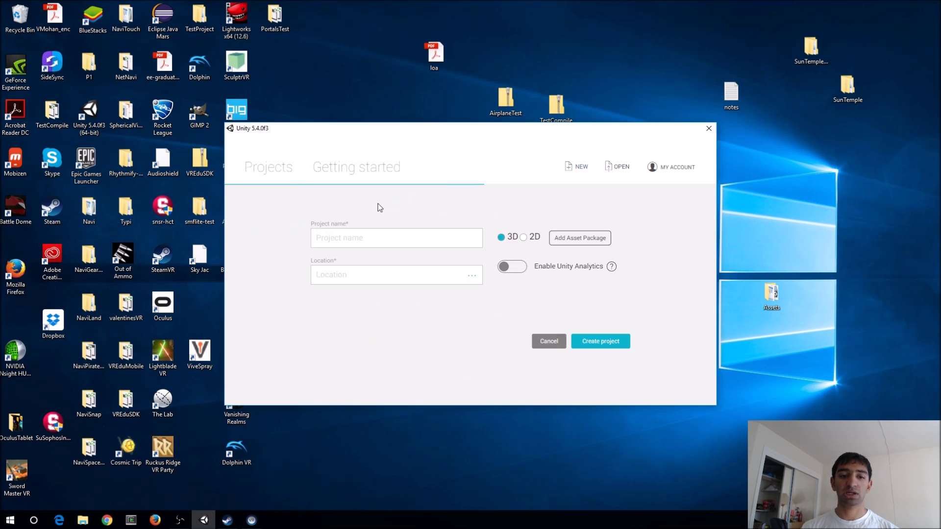
{"action": "left_click_drag", "start_coordinate": [397, 242], "coordinate": [290, 236]}
{"action": "type", "text": "Portals"}
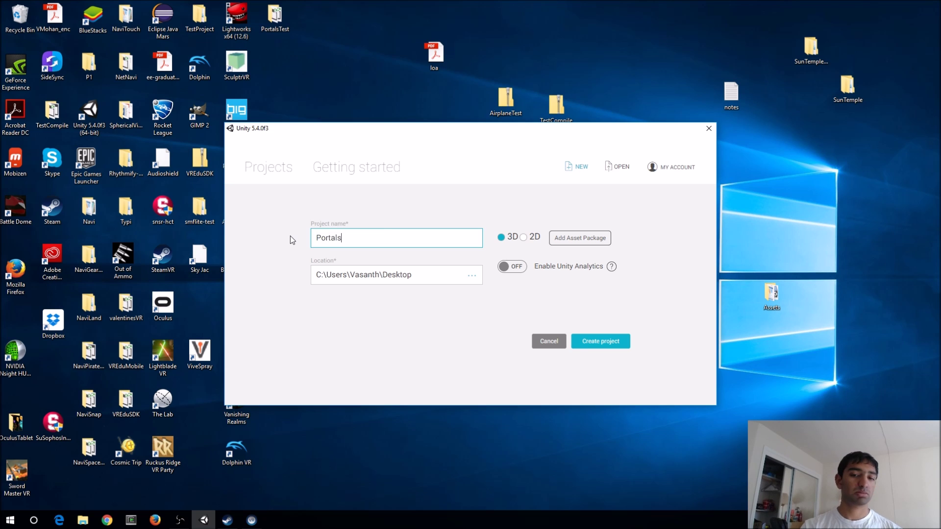
{"action": "key", "text": "Return"}
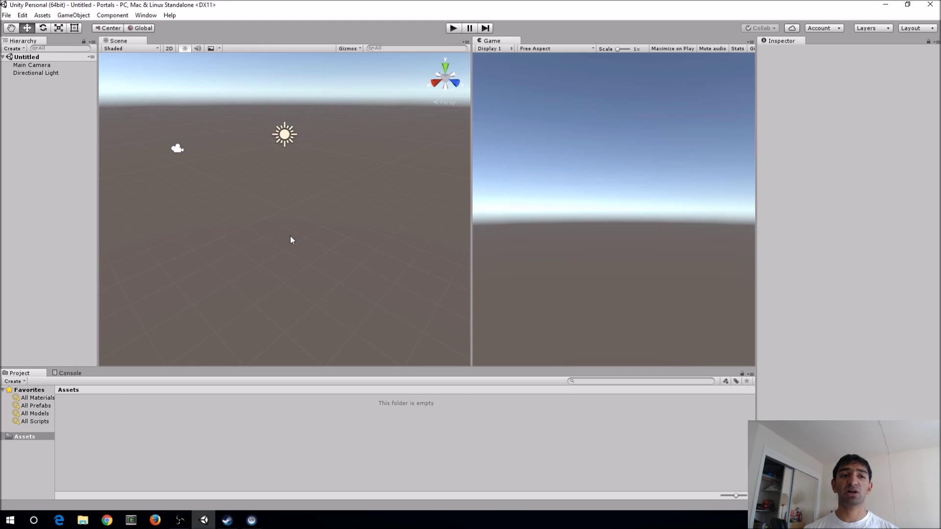
- Open the Asset Store as a maximized window and search for 'steamvr'
{"action": "left_click", "coordinate": [146, 16]}
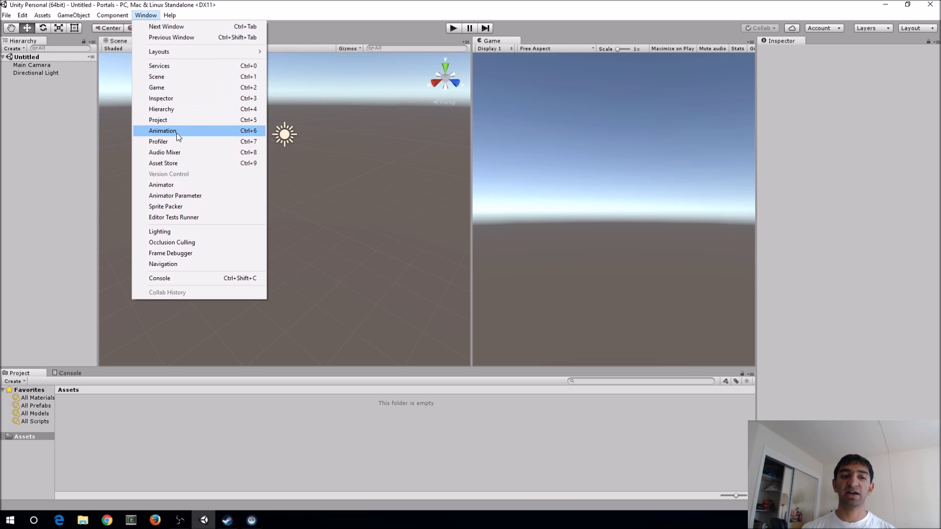
{"action": "left_click", "coordinate": [175, 162]}
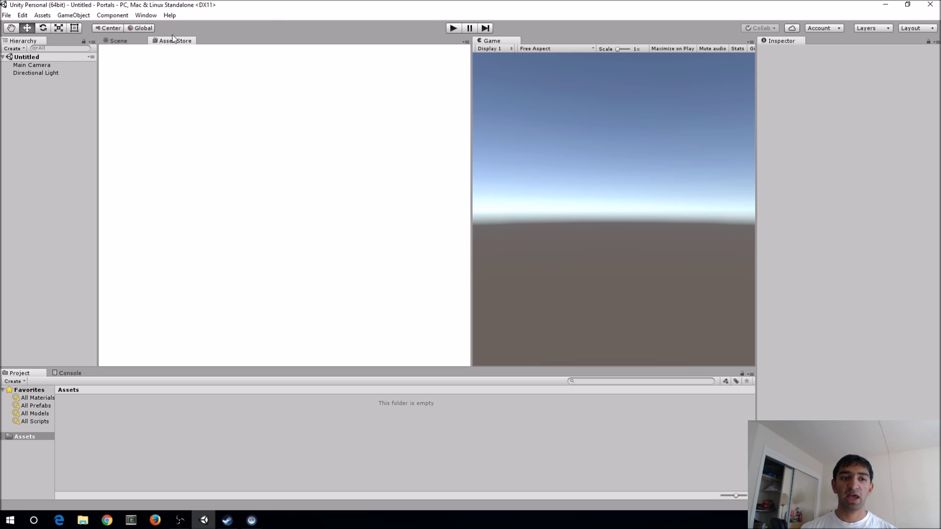
{"action": "left_click_drag", "start_coordinate": [175, 40], "coordinate": [122, 47]}
{"action": "left_click", "coordinate": [456, 44]}
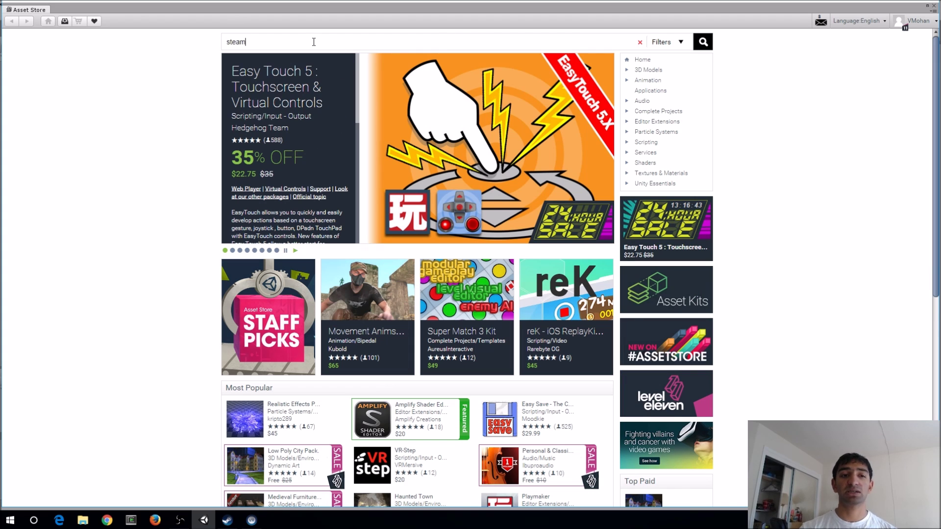
{"action": "type", "text": "steamvr"}
{"action": "key", "text": "Return"}
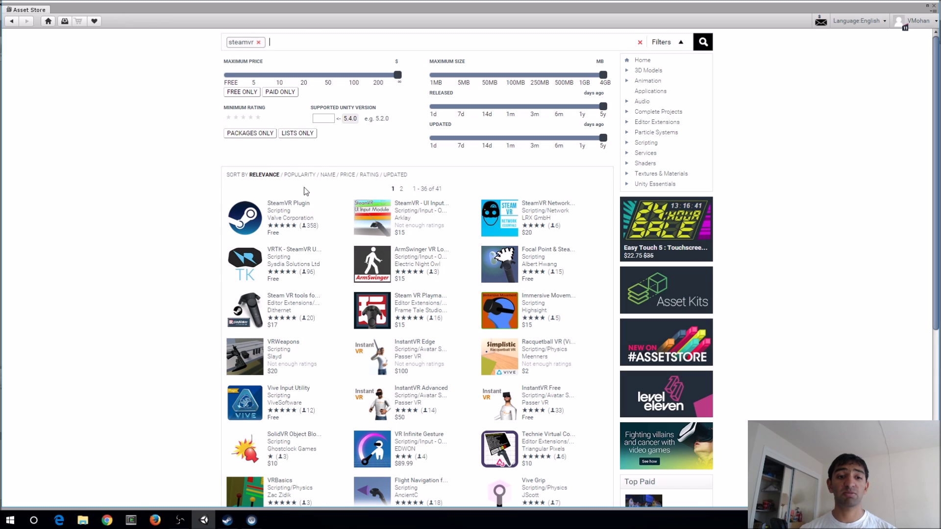
- Import the SteamVR Plugin with all files and accept all recommended project settings
{"action": "left_click", "coordinate": [289, 205]}
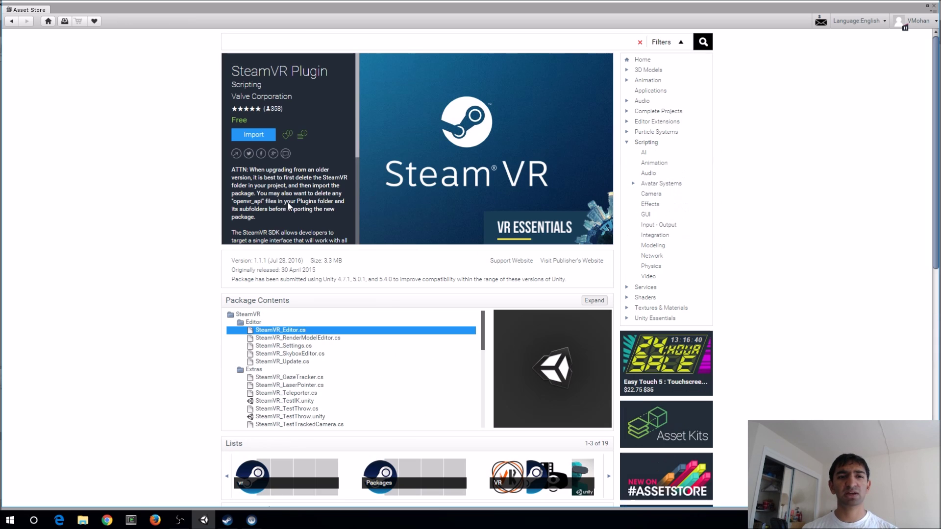
{"action": "left_click", "coordinate": [262, 137]}
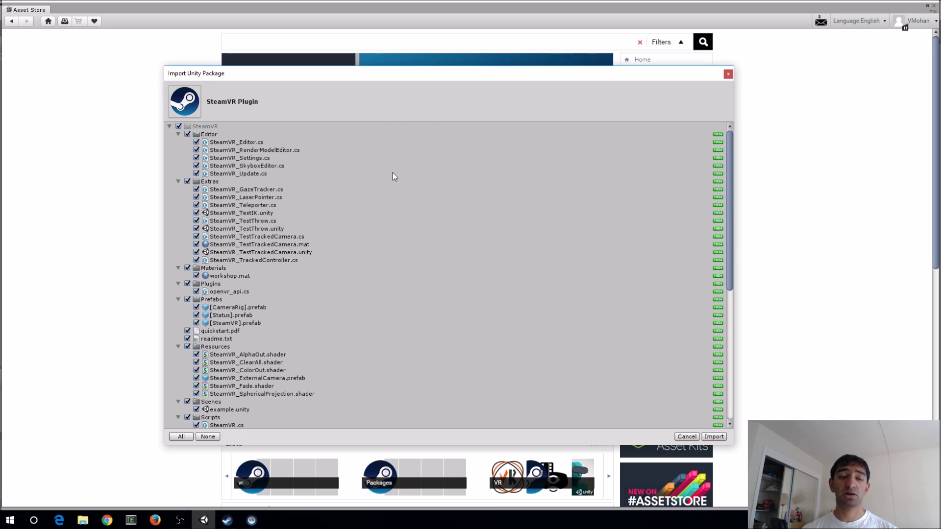
{"action": "left_click", "coordinate": [720, 438]}
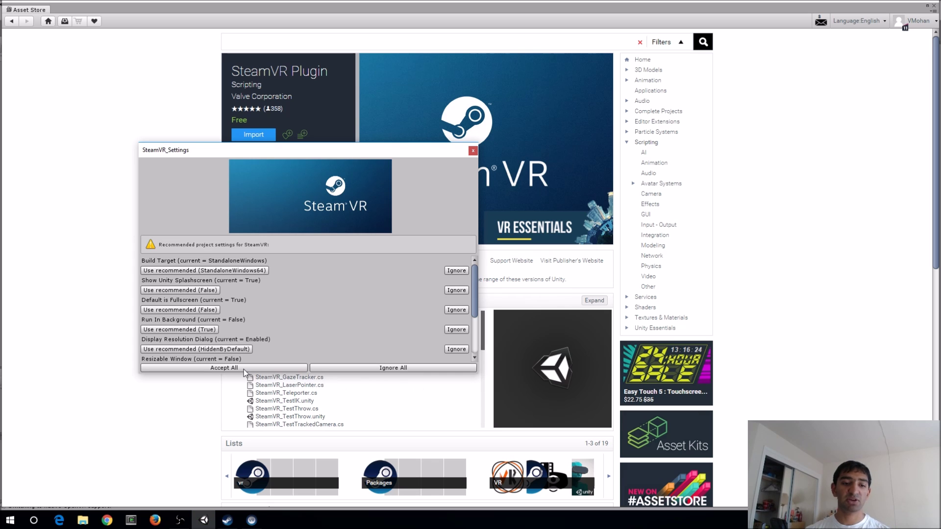
{"action": "left_click", "coordinate": [244, 369]}
{"action": "left_click", "coordinate": [537, 279]}
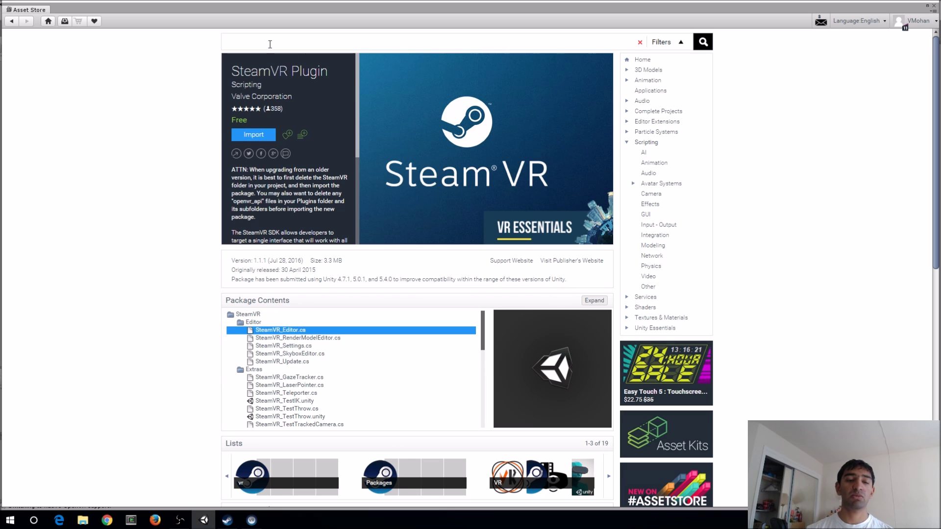
{"action": "left_click", "coordinate": [270, 44]}
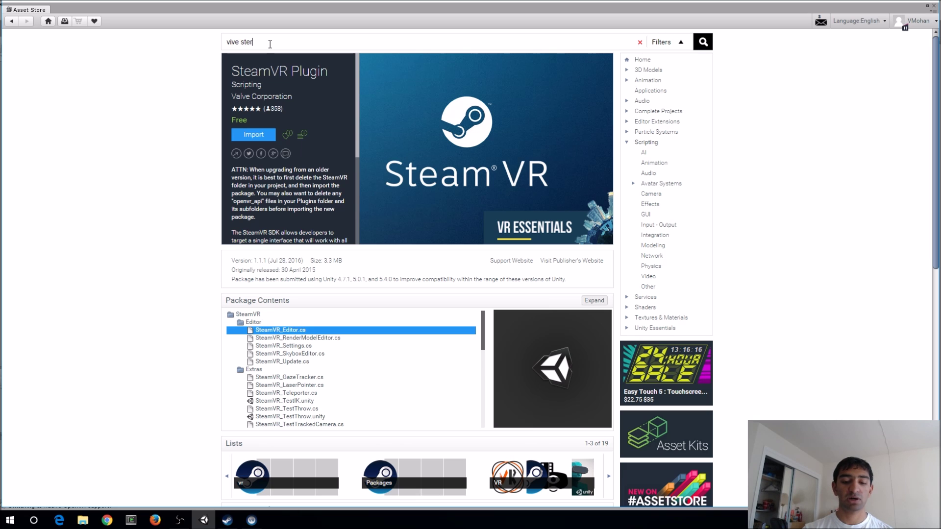
- Import ViveSoftware's Vive Stereo Rendering Toolkit from a 'vive stereo' search, then close the Asset Store
{"action": "key", "text": "Return"}
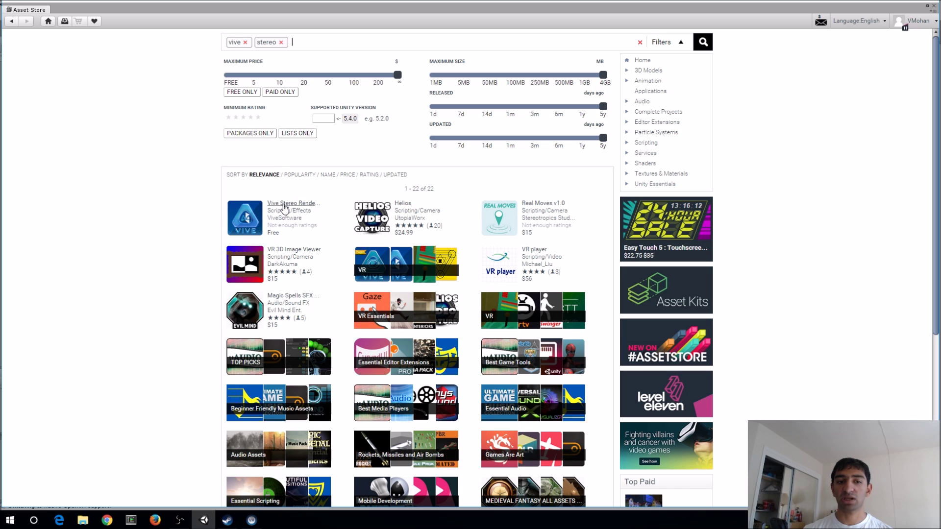
{"action": "left_click", "coordinate": [292, 219]}
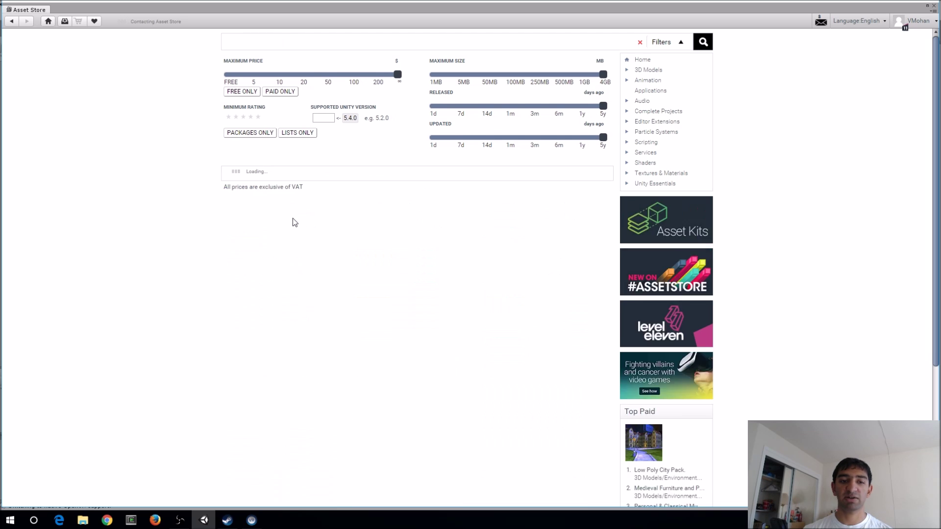
{"action": "scroll", "coordinate": [463, 349], "scroll_direction": "down", "scroll_amount": 1}
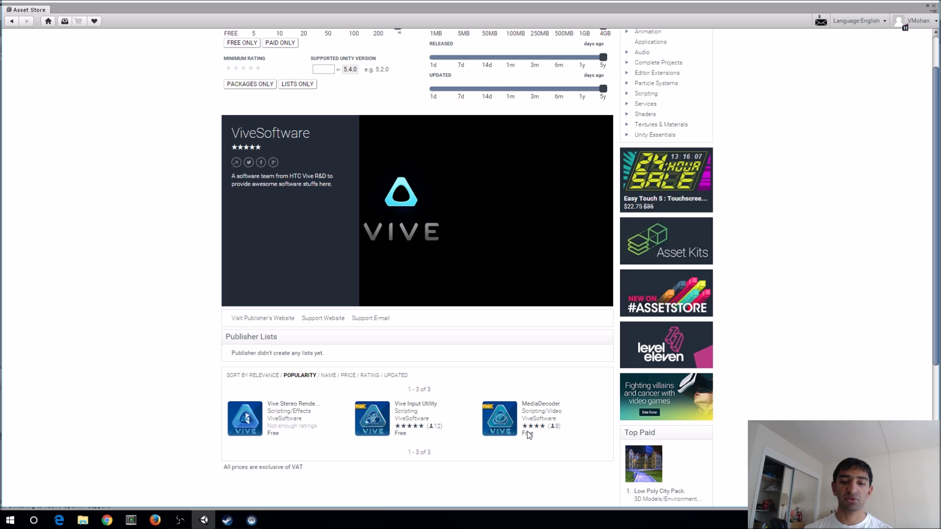
{"action": "left_click", "coordinate": [304, 405]}
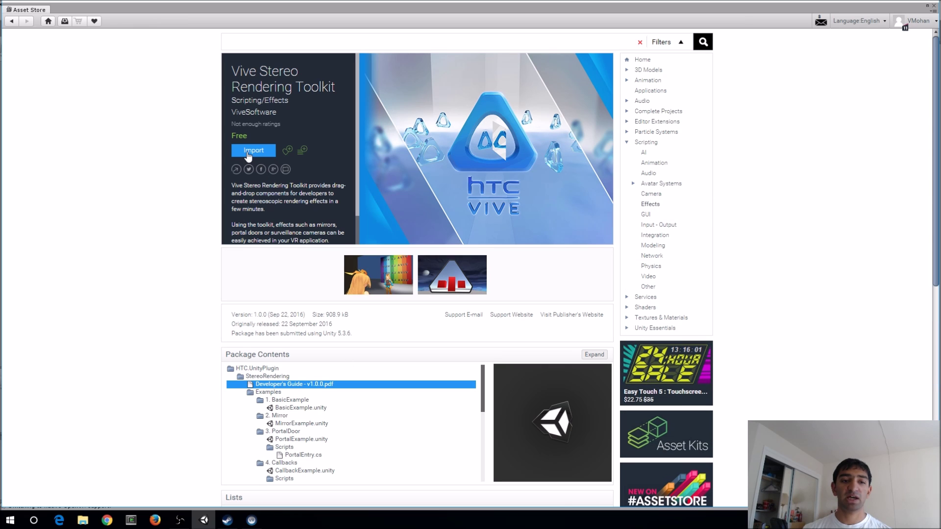
{"action": "left_click", "coordinate": [249, 151]}
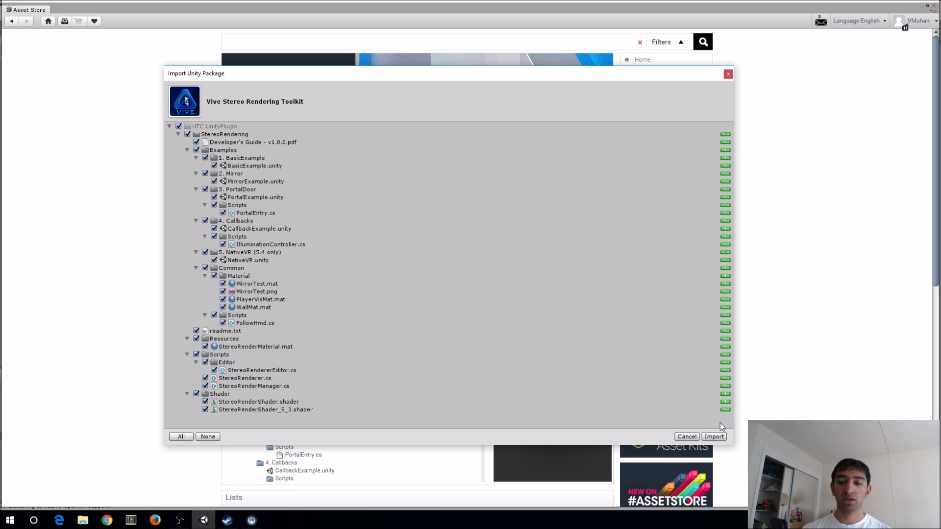
{"action": "left_click", "coordinate": [713, 437]}
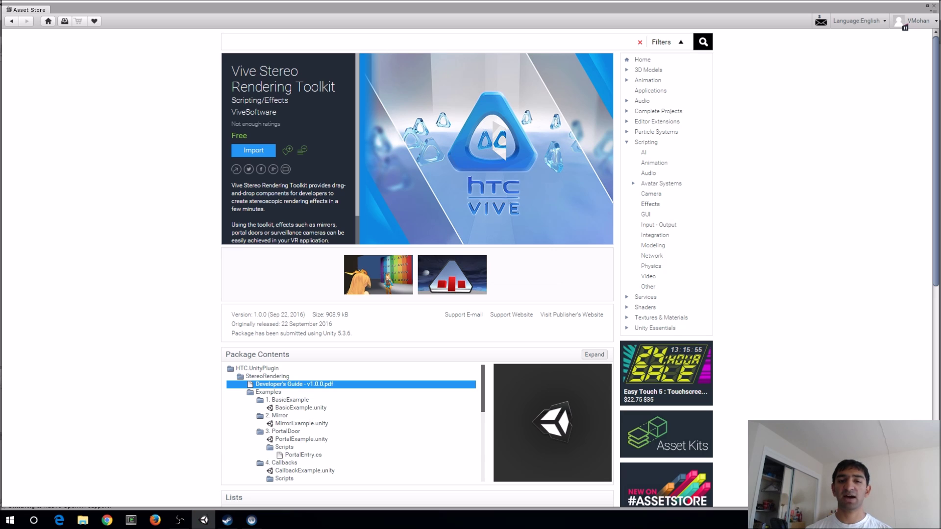
{"action": "left_click", "coordinate": [935, 5]}
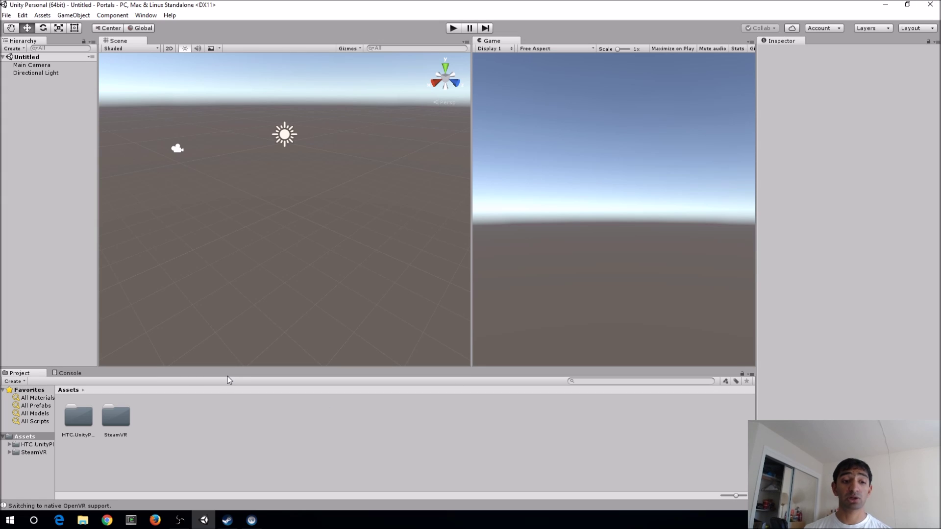
- Open the Developer's Guide PDF from HTC.UnityPlugin > StereoRendering
{"action": "double_click", "coordinate": [82, 423]}
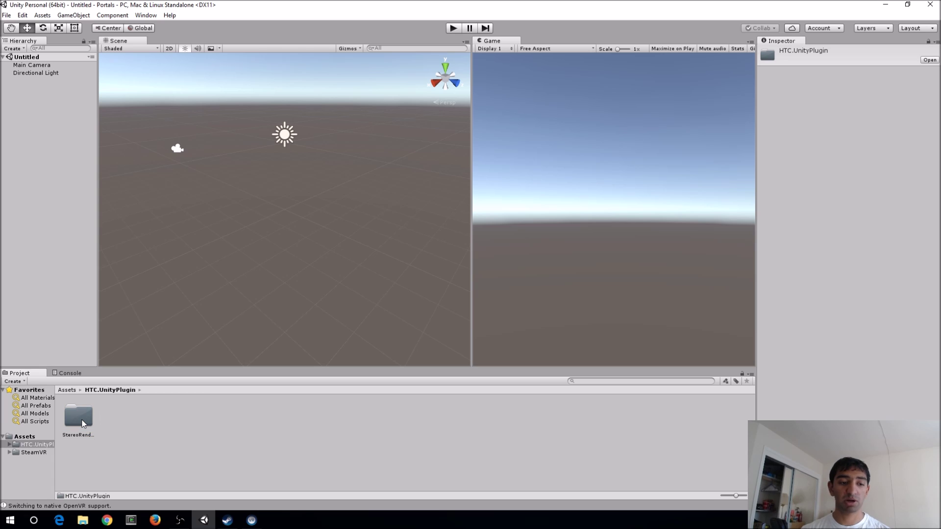
{"action": "double_click", "coordinate": [83, 423]}
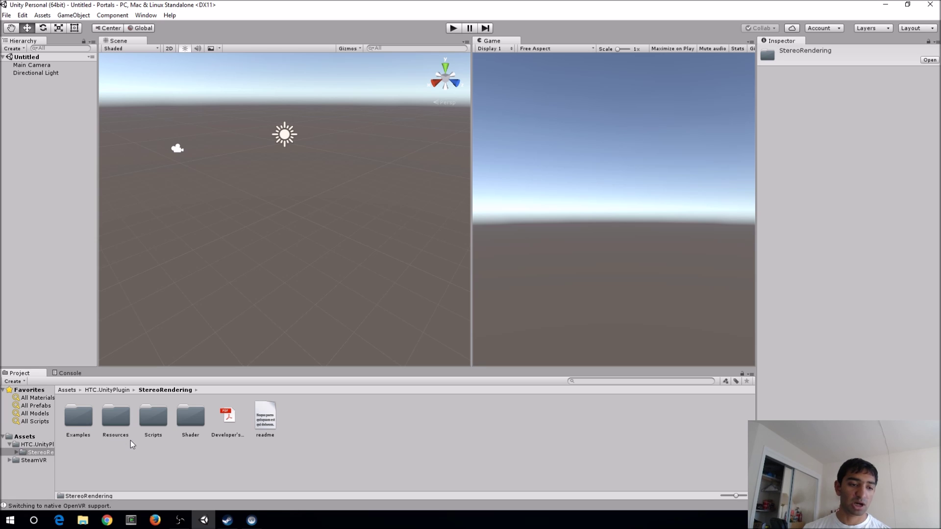
{"action": "double_click", "coordinate": [228, 419]}
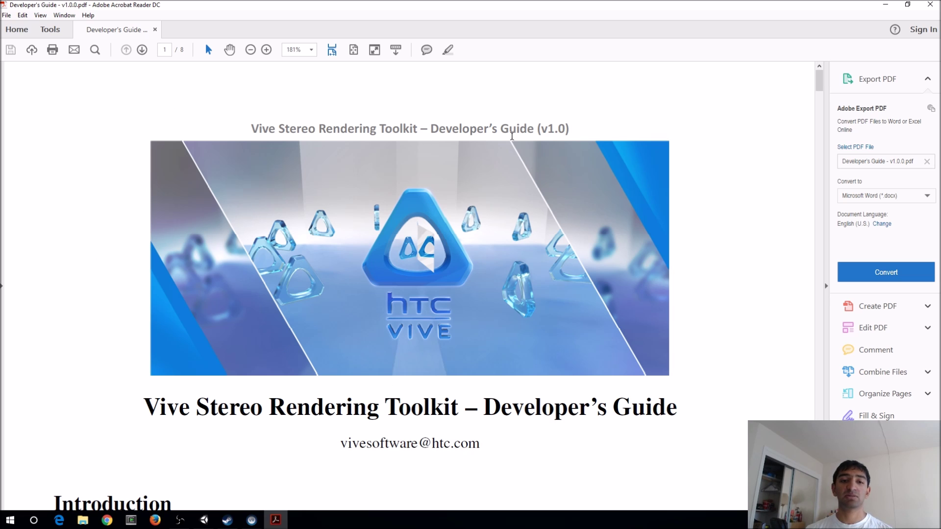
- Read through the guide's Quick Start steps down to Done!, then close Acrobat Reader
{"action": "scroll", "coordinate": [427, 322], "scroll_direction": "down", "scroll_amount": 2}
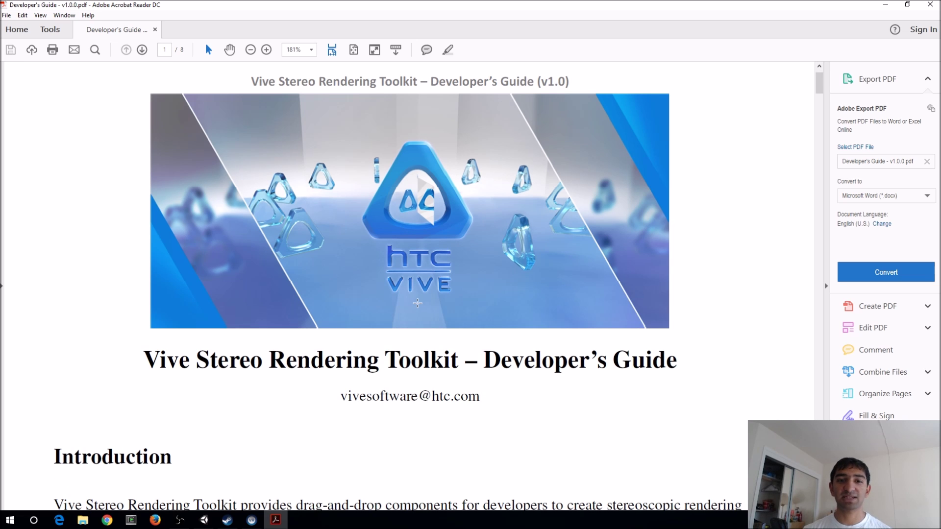
{"action": "scroll", "coordinate": [478, 324], "scroll_direction": "down", "scroll_amount": 4}
{"action": "scroll", "coordinate": [469, 300], "scroll_direction": "down", "scroll_amount": 5}
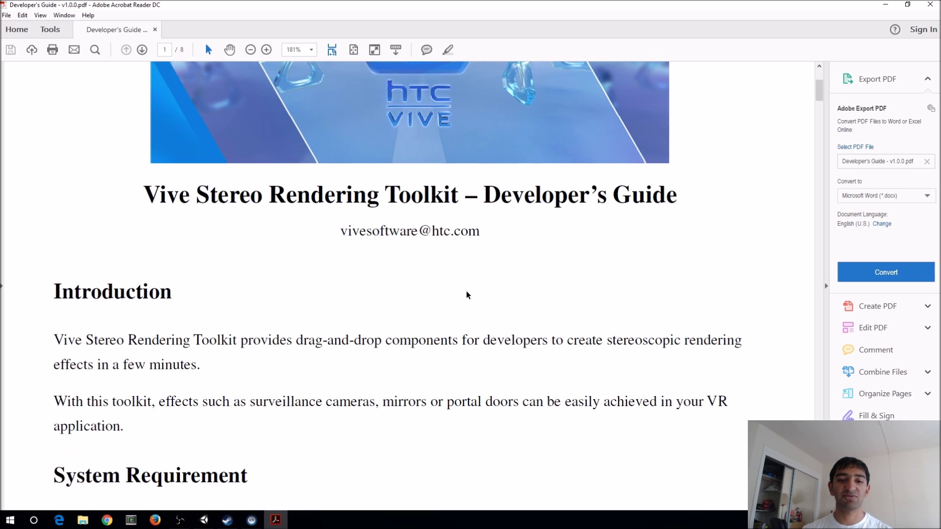
{"action": "scroll", "coordinate": [473, 267], "scroll_direction": "down", "scroll_amount": 2}
{"action": "scroll", "coordinate": [261, 298], "scroll_direction": "down", "scroll_amount": 20}
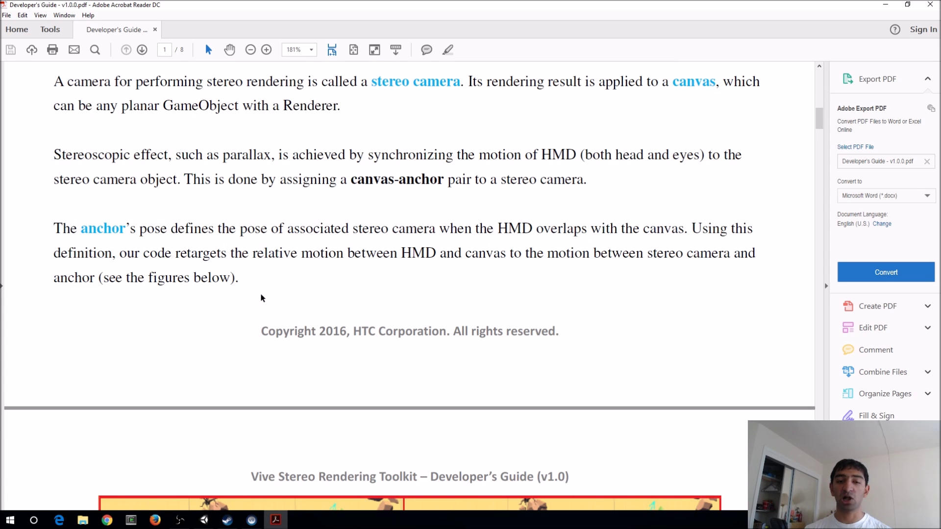
{"action": "scroll", "coordinate": [257, 256], "scroll_direction": "down", "scroll_amount": 8}
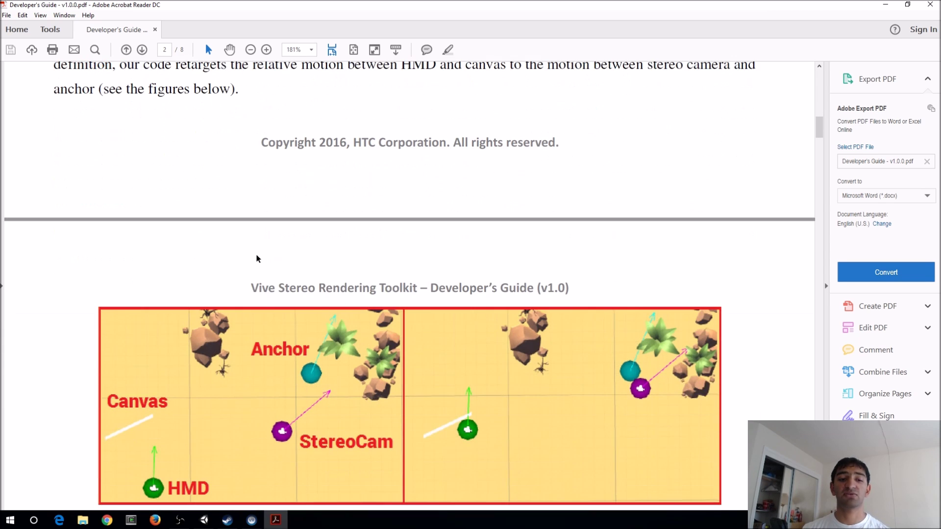
{"action": "scroll", "coordinate": [256, 258], "scroll_direction": "down", "scroll_amount": 5}
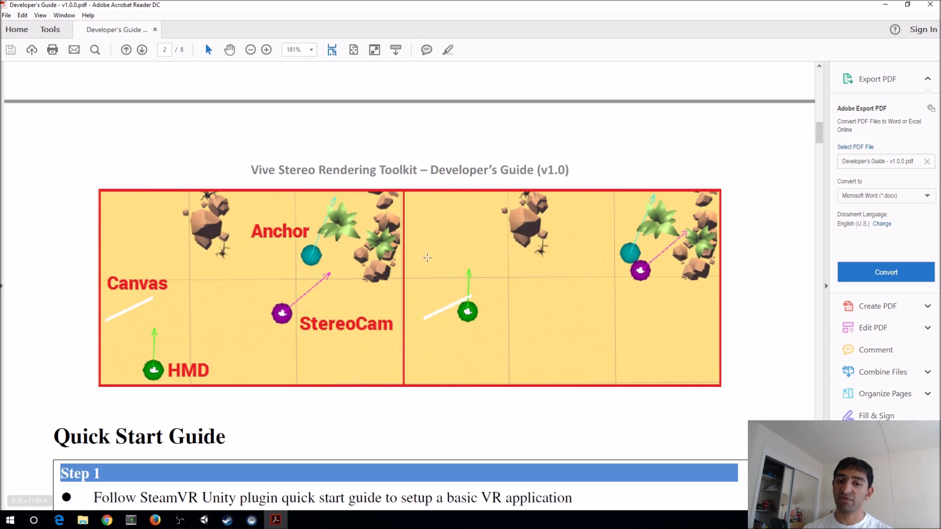
{"action": "scroll", "coordinate": [313, 203], "scroll_direction": "down", "scroll_amount": 20}
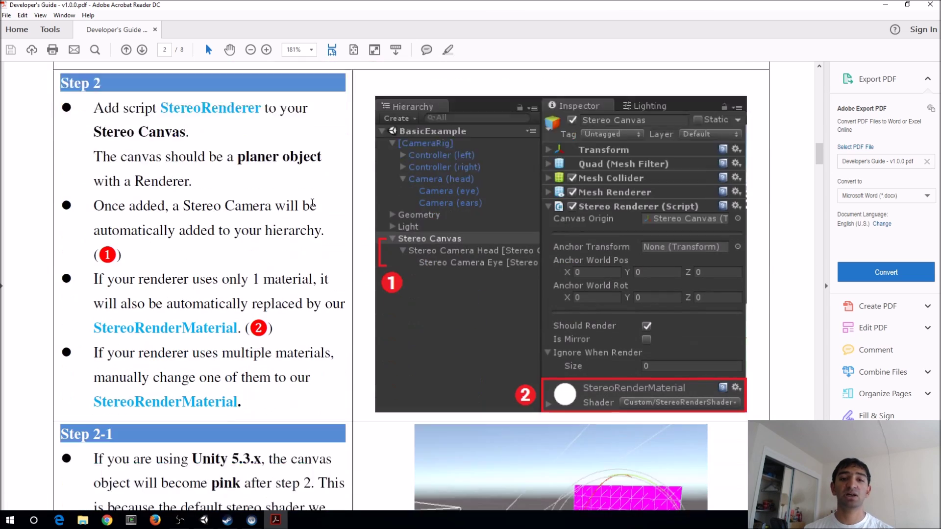
{"action": "scroll", "coordinate": [313, 203], "scroll_direction": "down", "scroll_amount": 5}
{"action": "scroll", "coordinate": [534, 265], "scroll_direction": "up", "scroll_amount": 6}
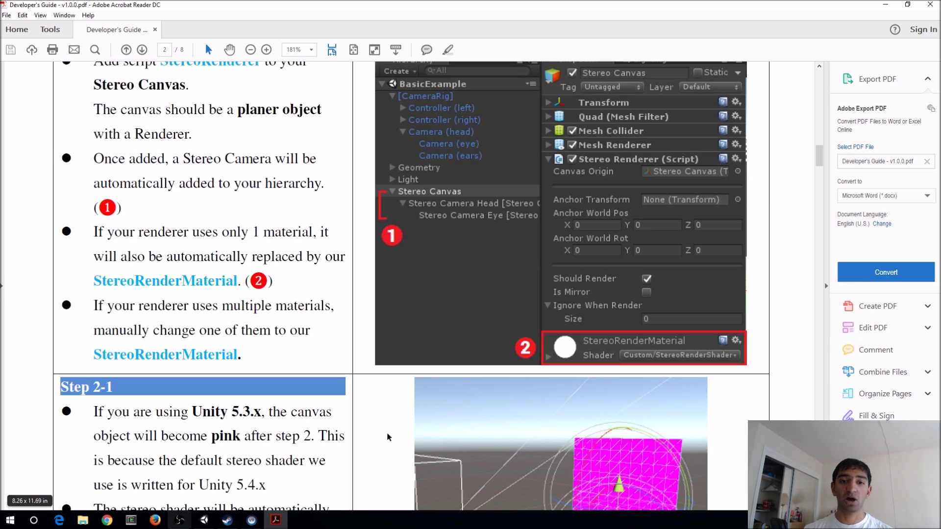
{"action": "scroll", "coordinate": [388, 437], "scroll_direction": "down", "scroll_amount": 20}
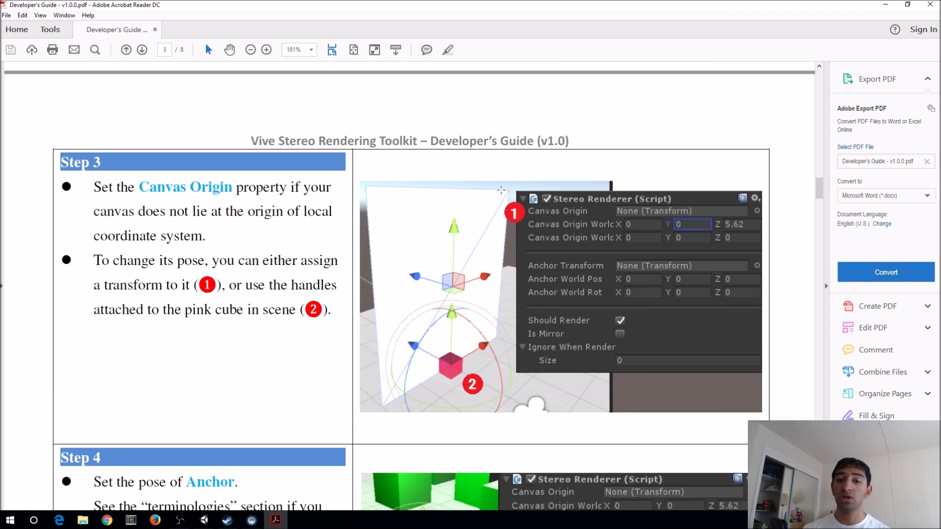
{"action": "scroll", "coordinate": [501, 190], "scroll_direction": "down", "scroll_amount": 20}
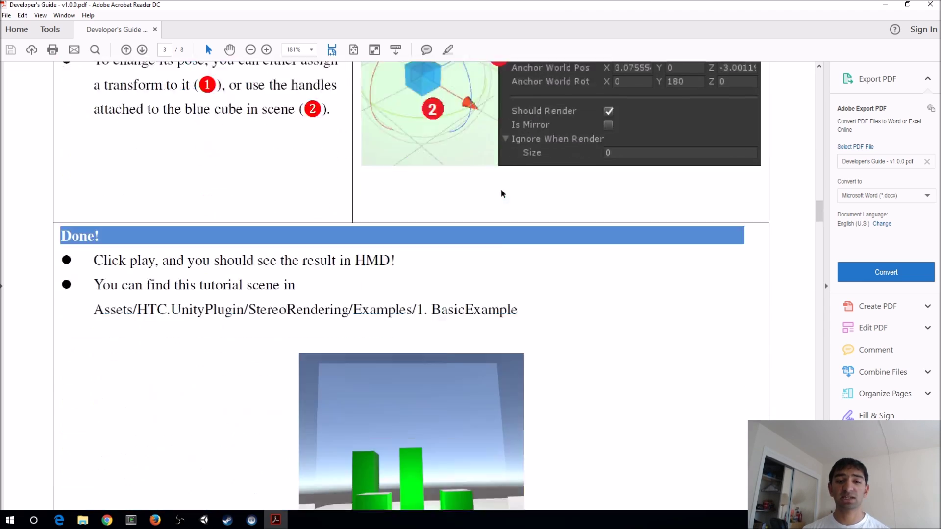
{"action": "scroll", "coordinate": [501, 190], "scroll_direction": "down", "scroll_amount": 6}
{"action": "left_click", "coordinate": [931, 5]}
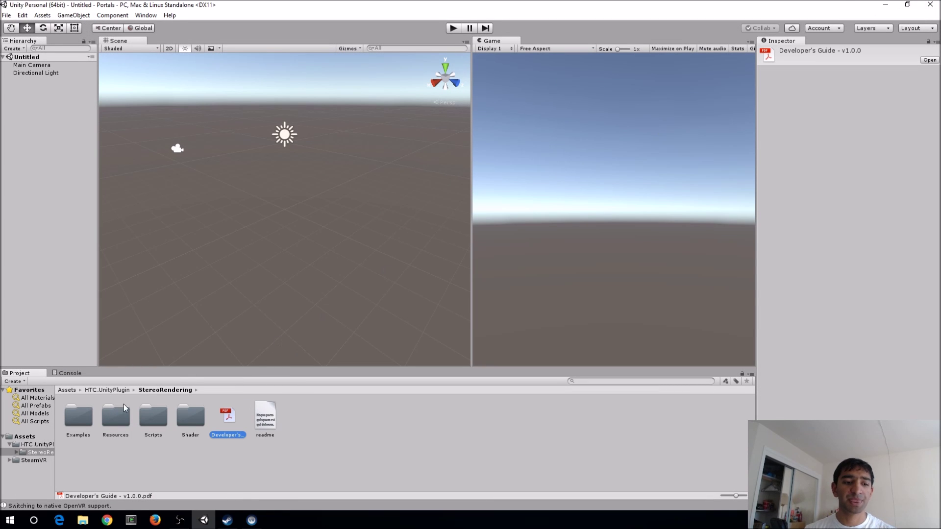
- Open Examples > 3. PortalDoor > PortalExample scene and select the [CameraRig]
{"action": "double_click", "coordinate": [79, 416]}
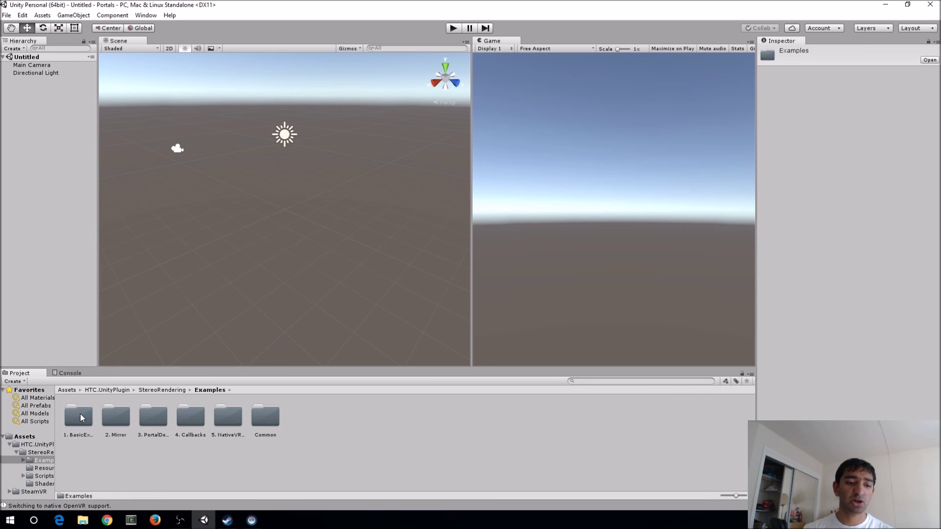
{"action": "double_click", "coordinate": [156, 420]}
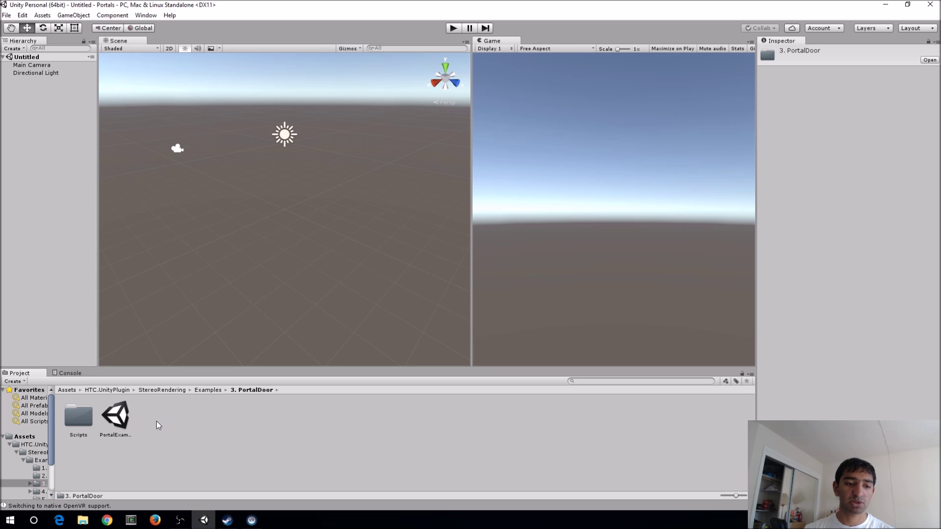
{"action": "double_click", "coordinate": [118, 417]}
{"action": "left_click_drag", "start_coordinate": [233, 195], "coordinate": [425, 183], "text": "alt"}
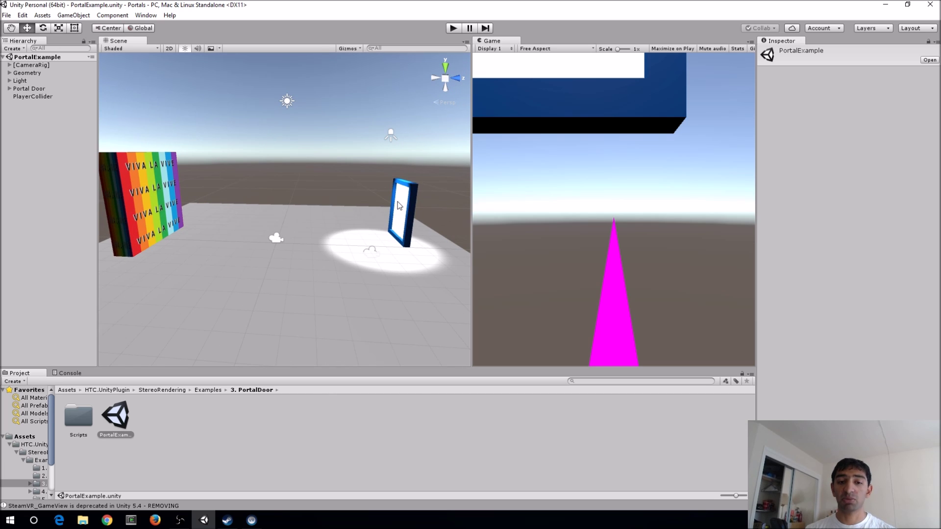
{"action": "left_click", "coordinate": [29, 65]}
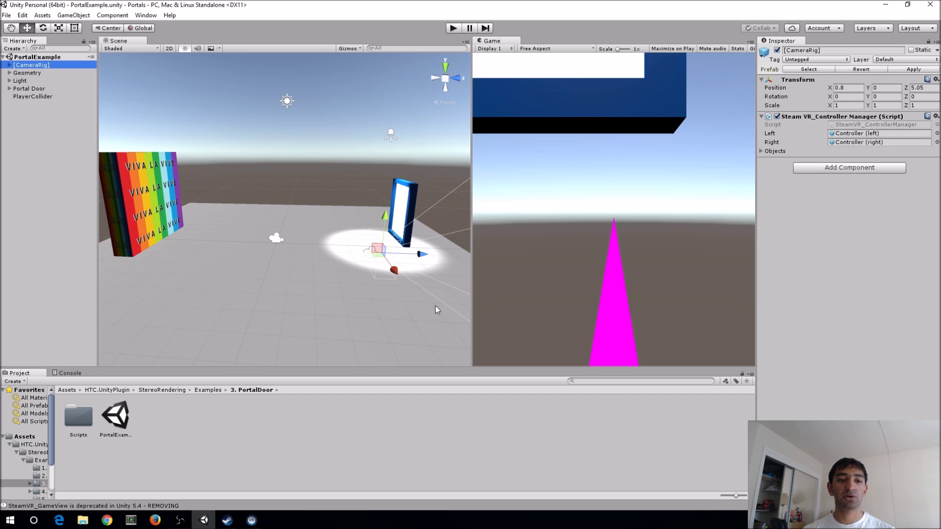
- Select Portal Door to inspect its Portal Entry and Stereo Renderer, then enter play mode
{"action": "scroll", "coordinate": [293, 191], "scroll_direction": "up", "scroll_amount": 3}
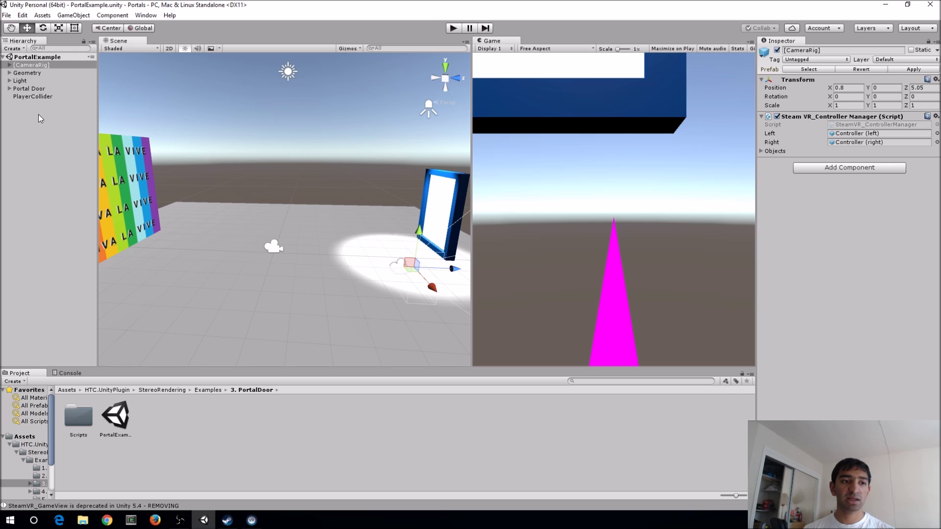
{"action": "left_click", "coordinate": [35, 89]}
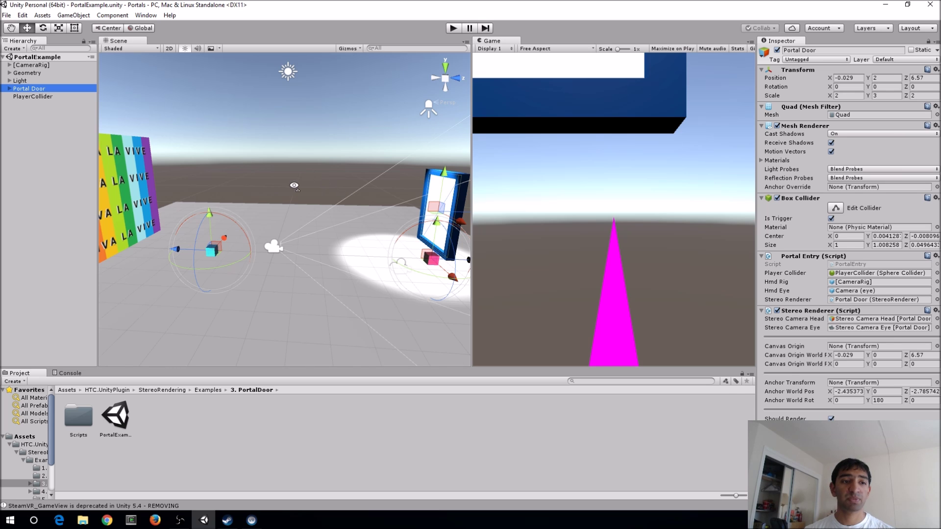
{"action": "left_click_drag", "start_coordinate": [294, 185], "coordinate": [294, 194], "text": "alt"}
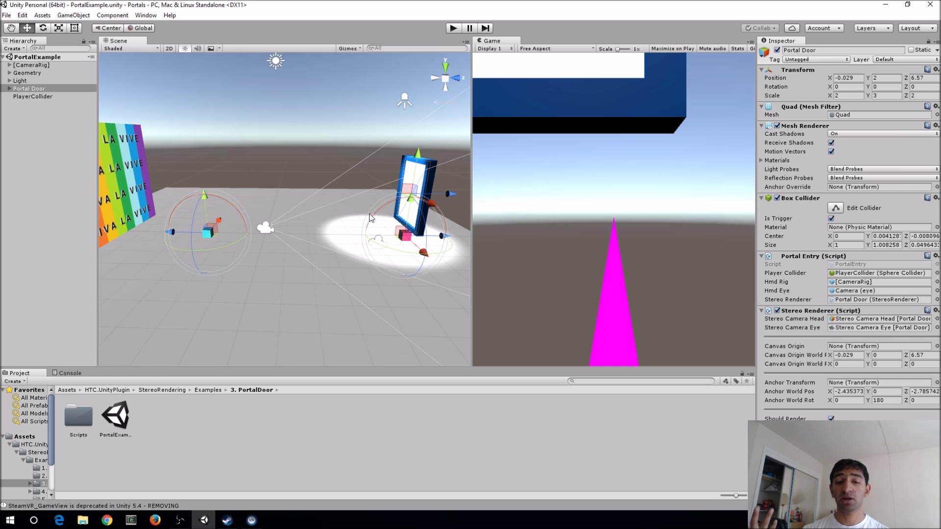
{"action": "left_click_drag", "start_coordinate": [337, 194], "coordinate": [309, 170], "text": "alt"}
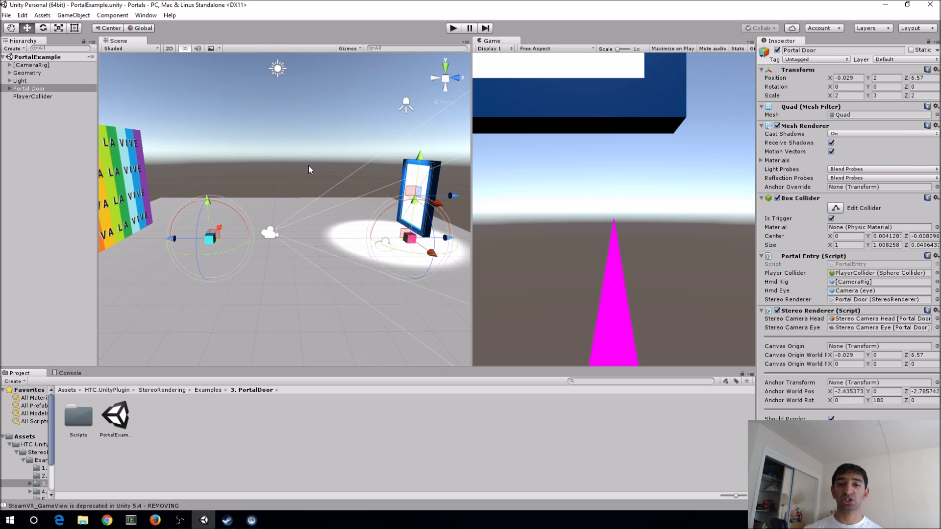
{"action": "left_click", "coordinate": [454, 32]}
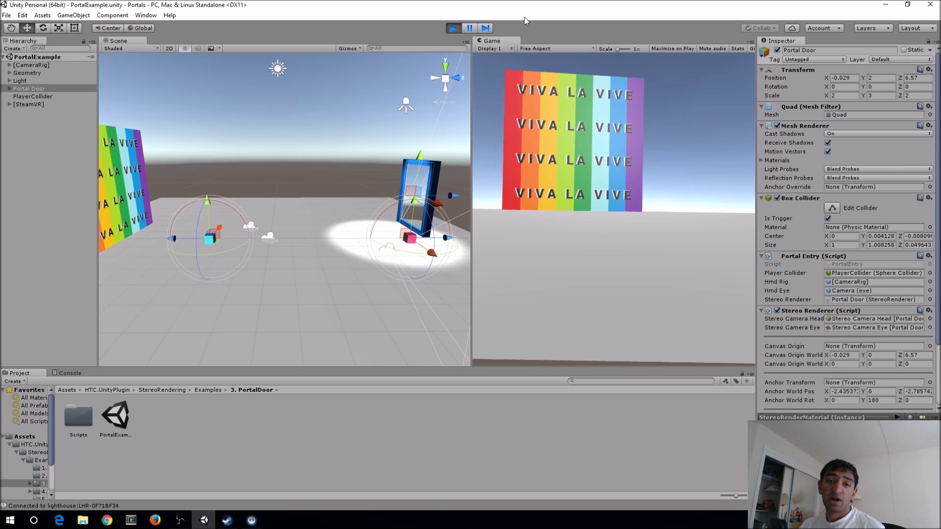
{"action": "left_click", "coordinate": [454, 29]}
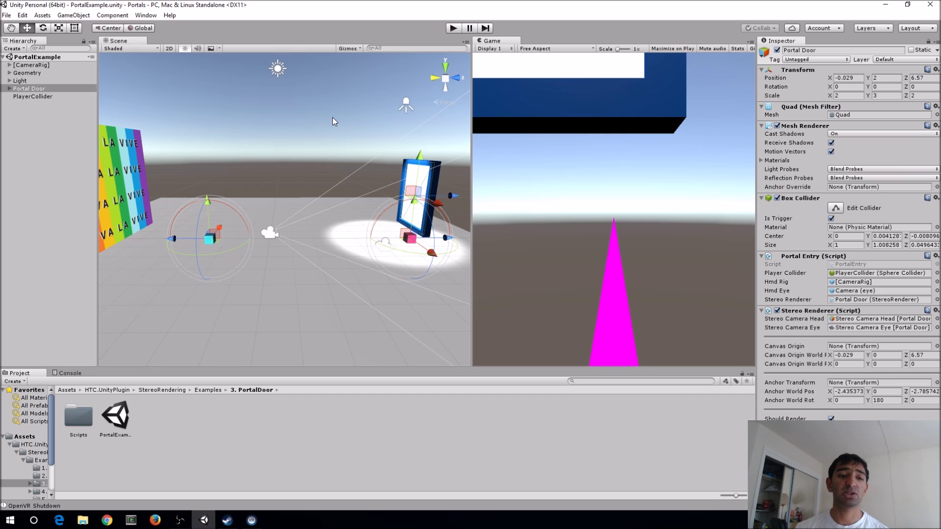
- Move the Frame object under Geometry to become a child of Portal Door
{"action": "left_click", "coordinate": [19, 81]}
{"action": "left_click", "coordinate": [27, 88]}
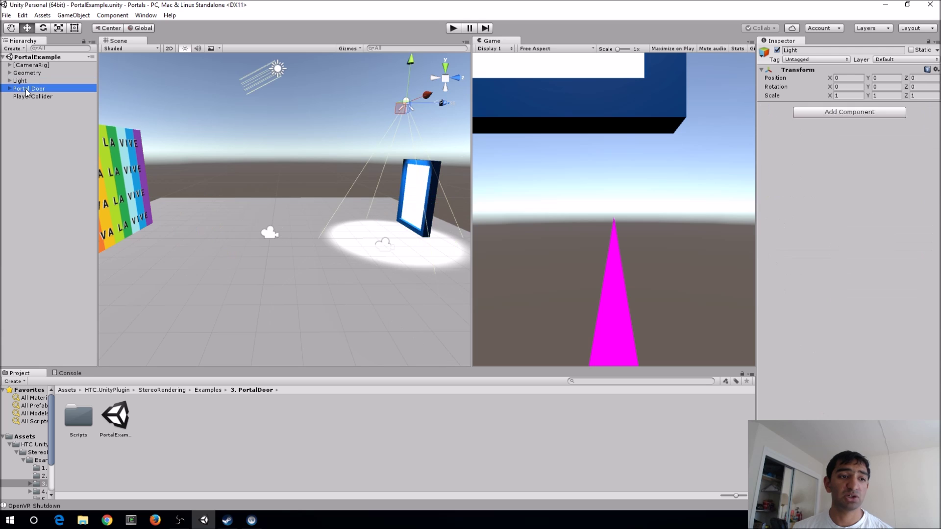
{"action": "left_click", "coordinate": [9, 73]}
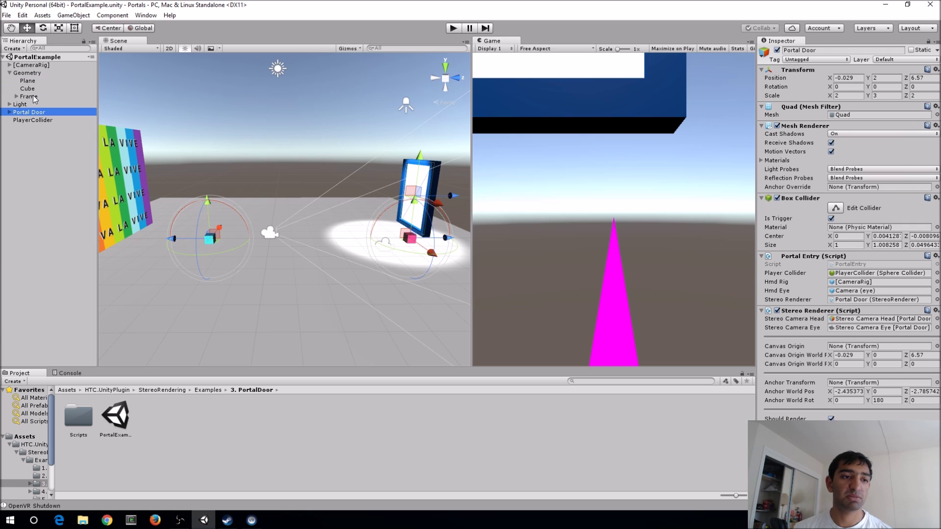
{"action": "left_click_drag", "start_coordinate": [31, 97], "coordinate": [34, 113]}
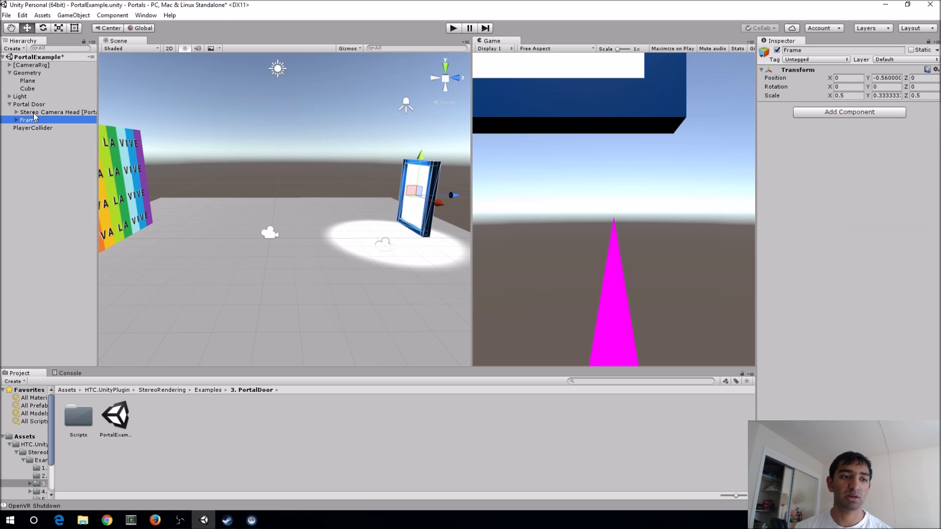
{"action": "left_click", "coordinate": [10, 105]}
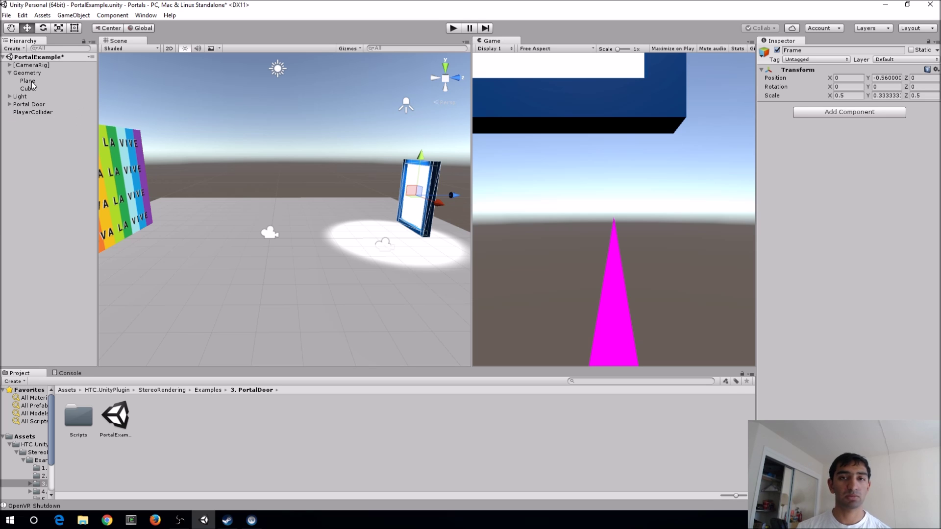
- Duplicate Portal Door with Ctrl+D to create Portal Door (1)
{"action": "left_click", "coordinate": [28, 104]}
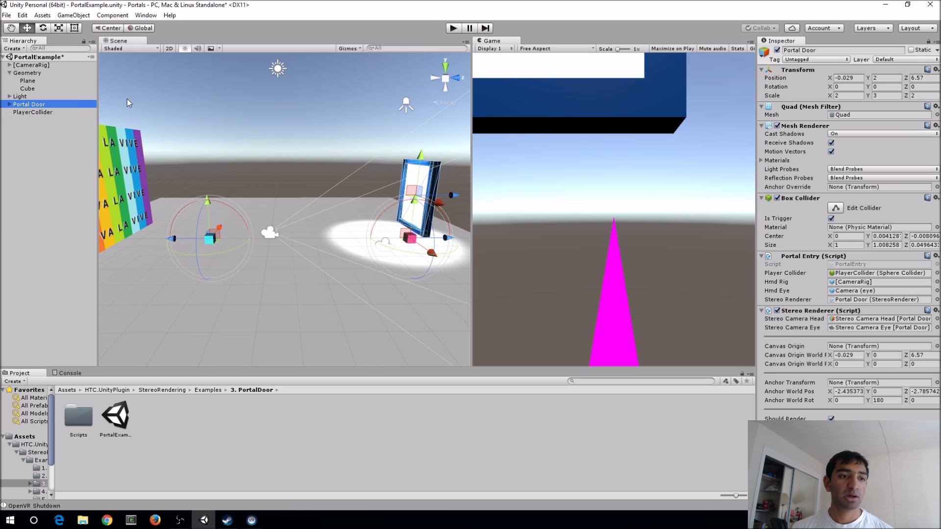
{"action": "key", "text": "ctrl+d"}
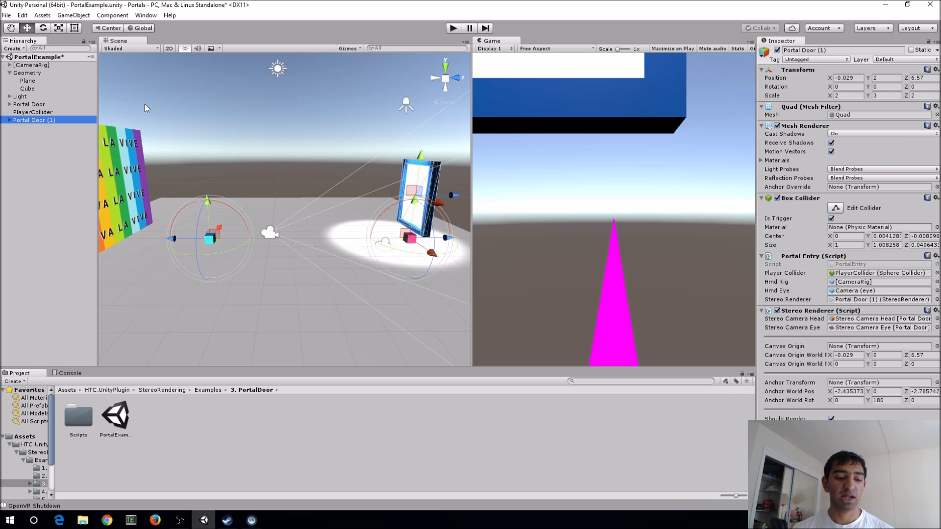
{"action": "left_click_drag", "start_coordinate": [275, 164], "coordinate": [318, 200], "text": "alt"}
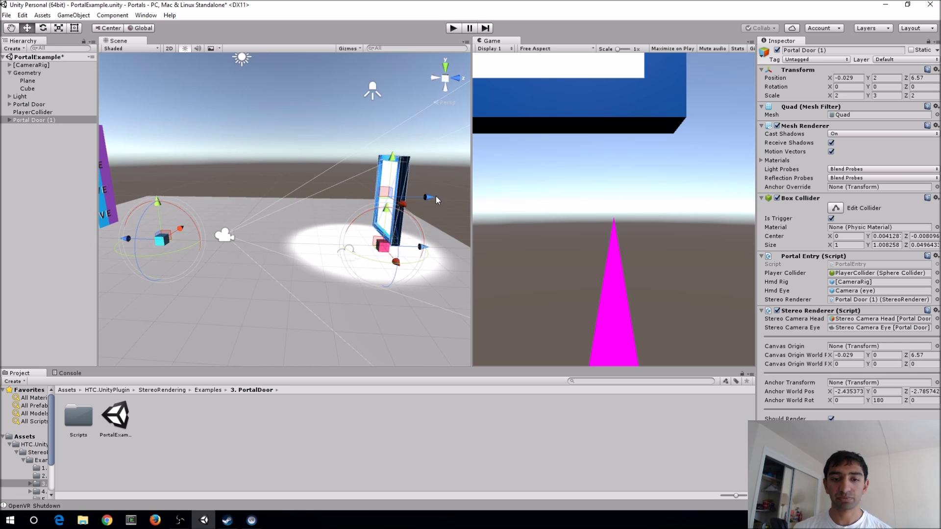
- Drag Portal Door (1) along Z toward the VIVE wall, to Z -0.86
{"action": "left_click_drag", "start_coordinate": [426, 198], "coordinate": [233, 171]}
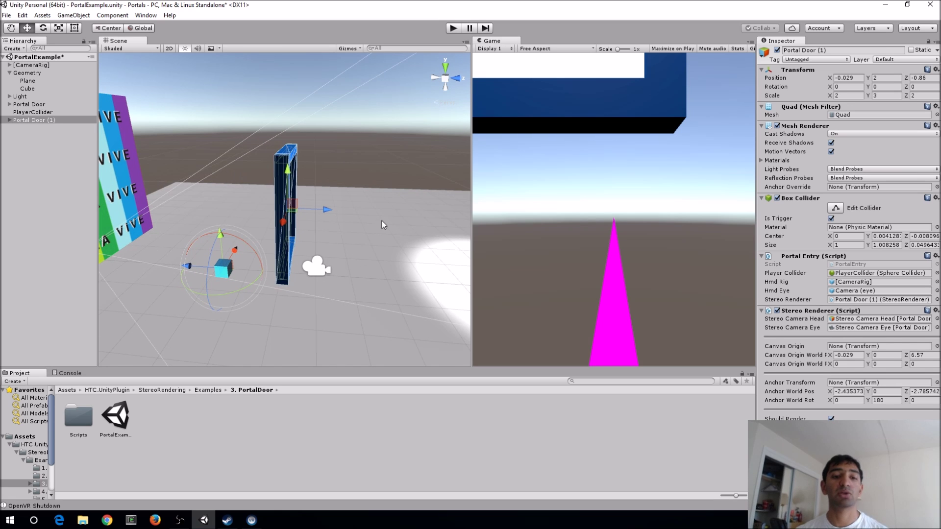
{"action": "left_click_drag", "start_coordinate": [385, 221], "coordinate": [337, 224], "text": "alt"}
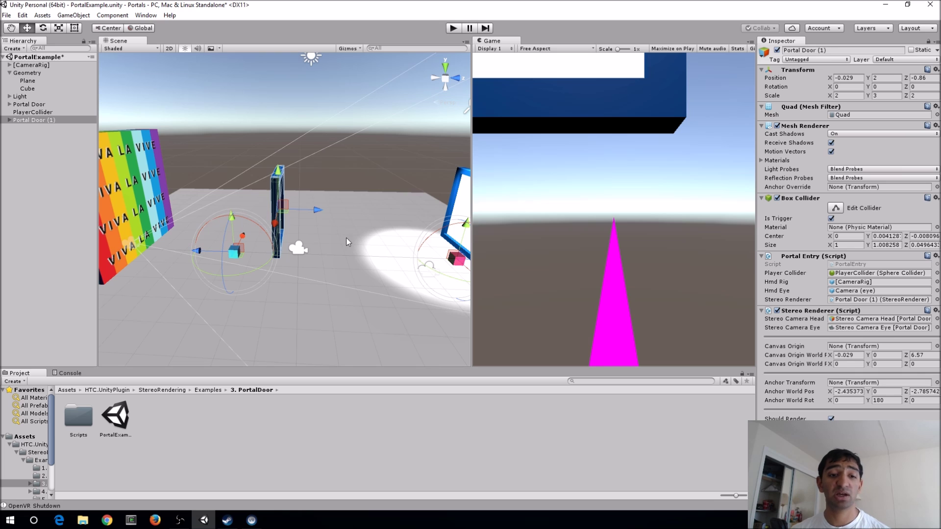
{"action": "left_click_drag", "start_coordinate": [347, 234], "coordinate": [358, 241], "text": "alt"}
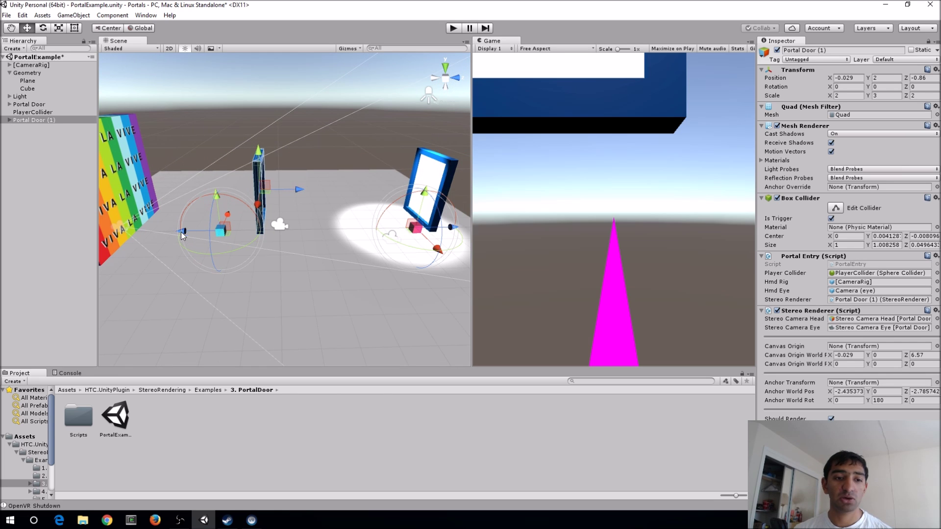
- Move Portal Door (1)'s anchor gizmo onto the original portal and select Portal Door (1)
{"action": "left_click_drag", "start_coordinate": [196, 232], "coordinate": [360, 243]}
{"action": "left_click_drag", "start_coordinate": [347, 193], "coordinate": [422, 217], "text": "alt"}
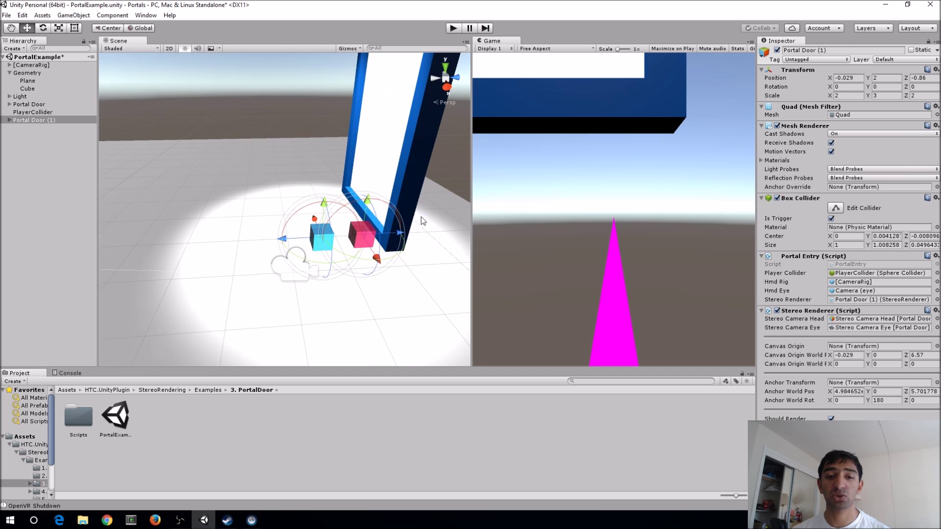
{"action": "scroll", "coordinate": [283, 133], "scroll_direction": "down", "scroll_amount": 5}
{"action": "left_click_drag", "start_coordinate": [283, 132], "coordinate": [314, 220], "text": "alt"}
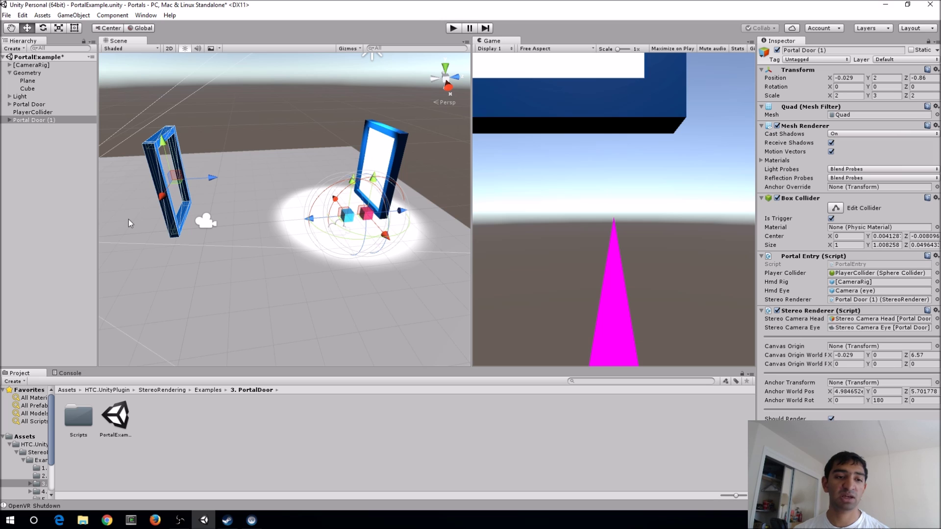
{"action": "left_click", "coordinate": [34, 120]}
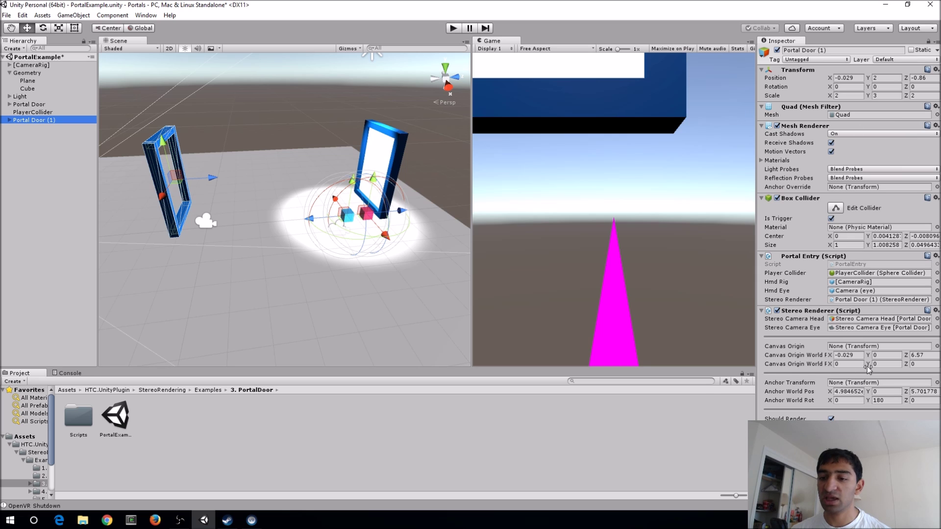
- Set Portal Door (1)'s Stereo Renderer Canvas Origin World Z to -0.86
{"action": "left_click", "coordinate": [913, 355]}
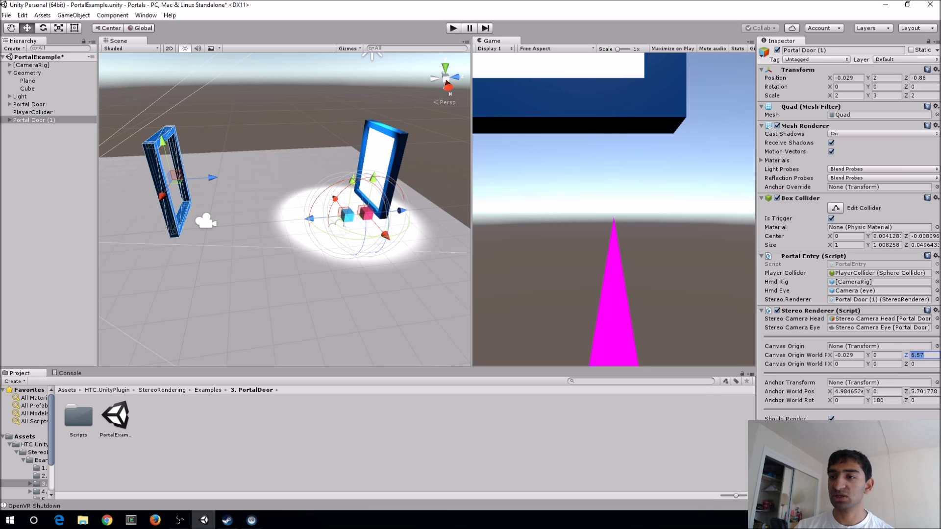
{"action": "type", "text": "-"}
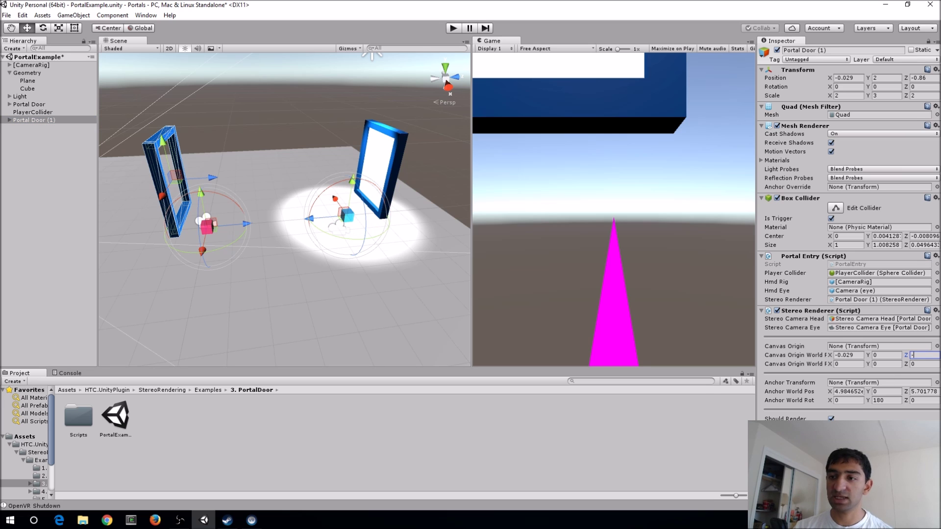
{"action": "type", "text": "0.86"}
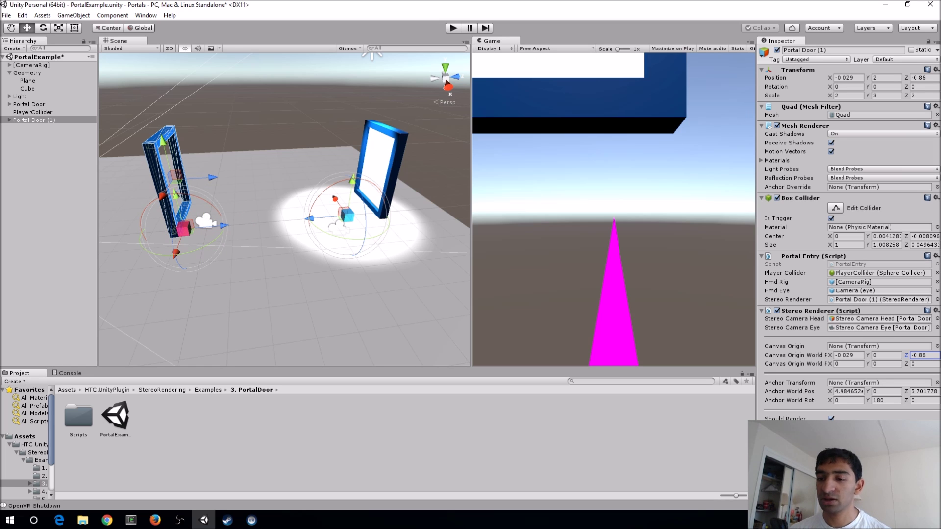
{"action": "right_click_drag", "start_coordinate": [309, 215], "coordinate": [248, 218]}
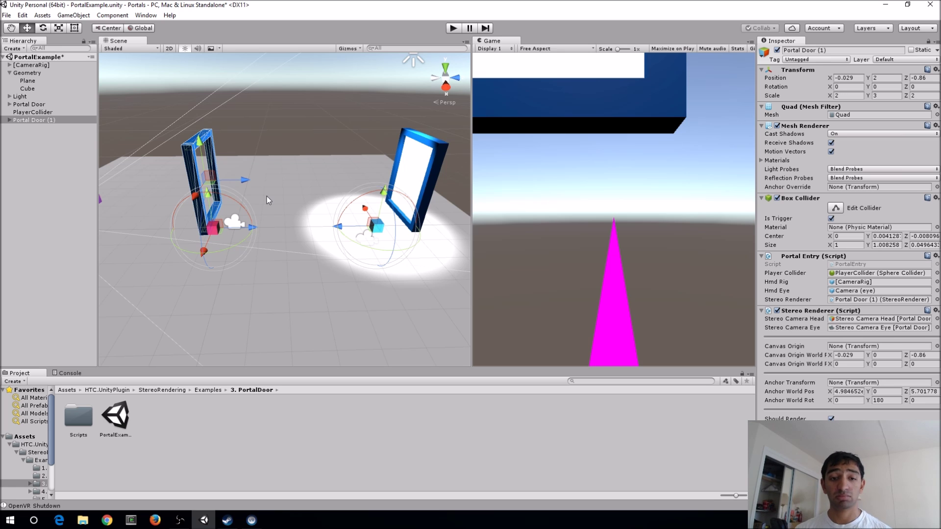
{"action": "right_click_drag", "start_coordinate": [263, 197], "coordinate": [332, 131]}
{"action": "key", "text": "w"}
{"action": "key", "text": "s"}
{"action": "key", "text": "d"}
{"action": "key", "text": "s"}
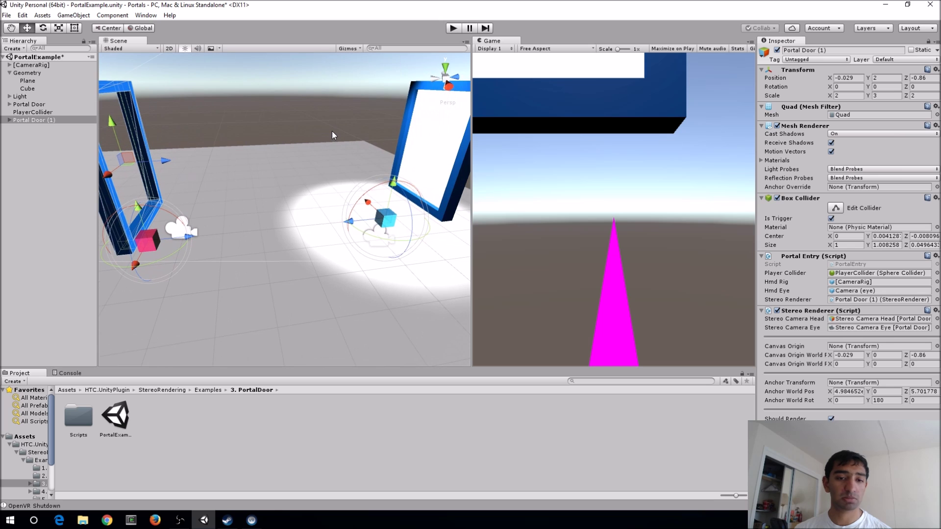
- Compare both portal doors in the Scene view, frame Portal Door (1), and start play mode
{"action": "left_click", "coordinate": [29, 105]}
{"action": "right_click_drag", "start_coordinate": [321, 199], "coordinate": [331, 193]}
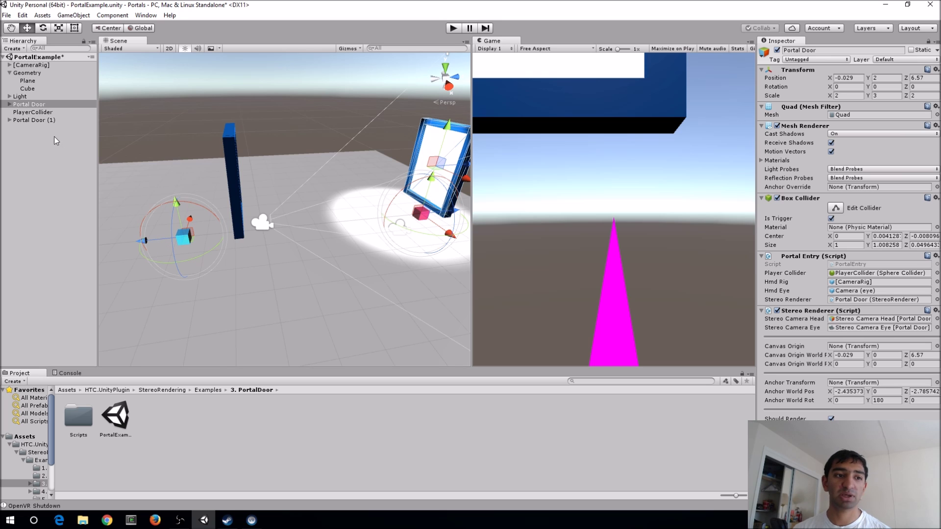
{"action": "left_click", "coordinate": [35, 120]}
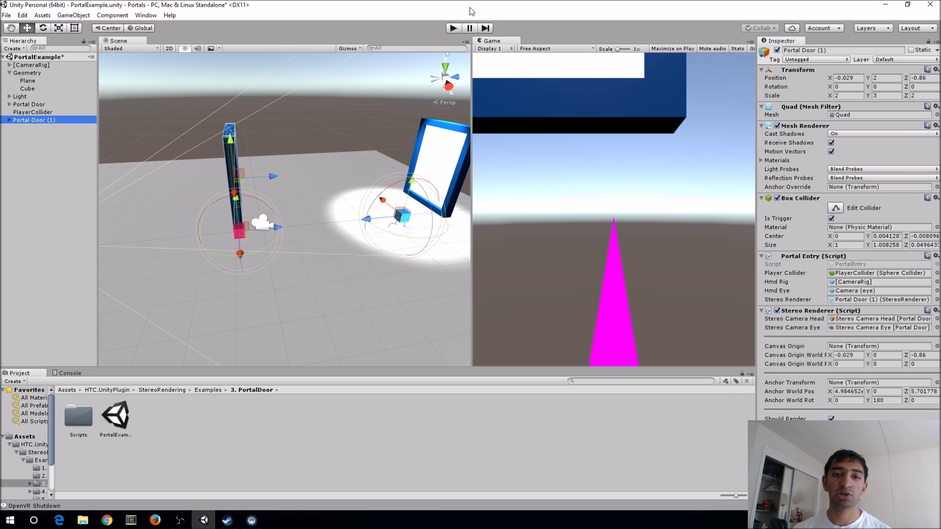
{"action": "right_click_drag", "start_coordinate": [343, 161], "coordinate": [275, 156]}
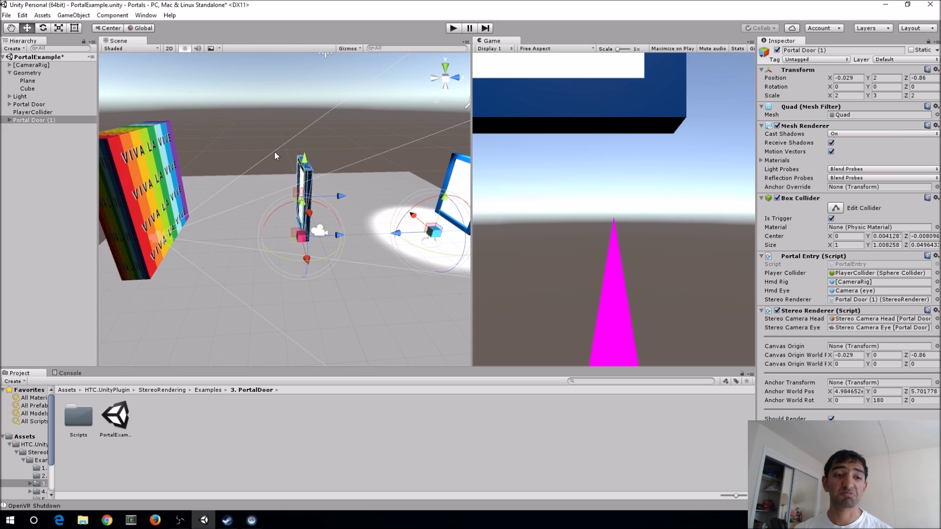
{"action": "key", "text": "f"}
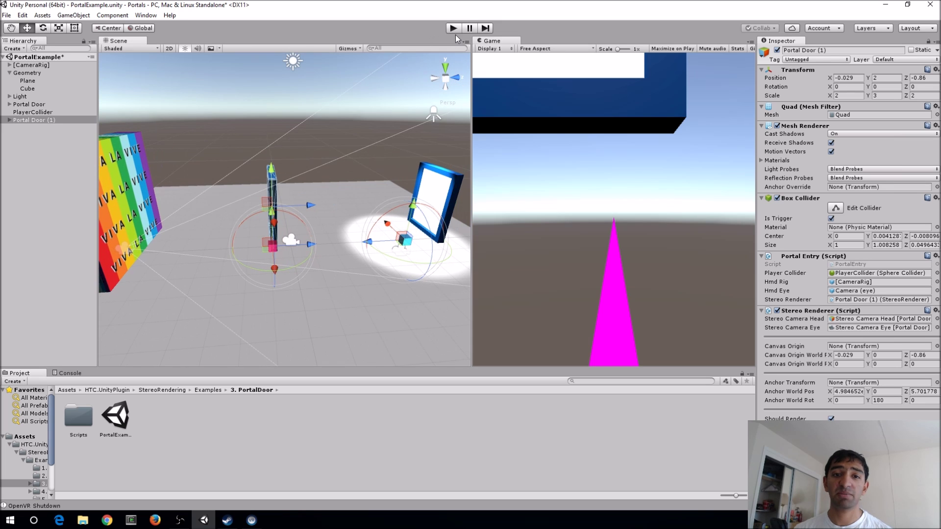
{"action": "left_click", "coordinate": [453, 29]}
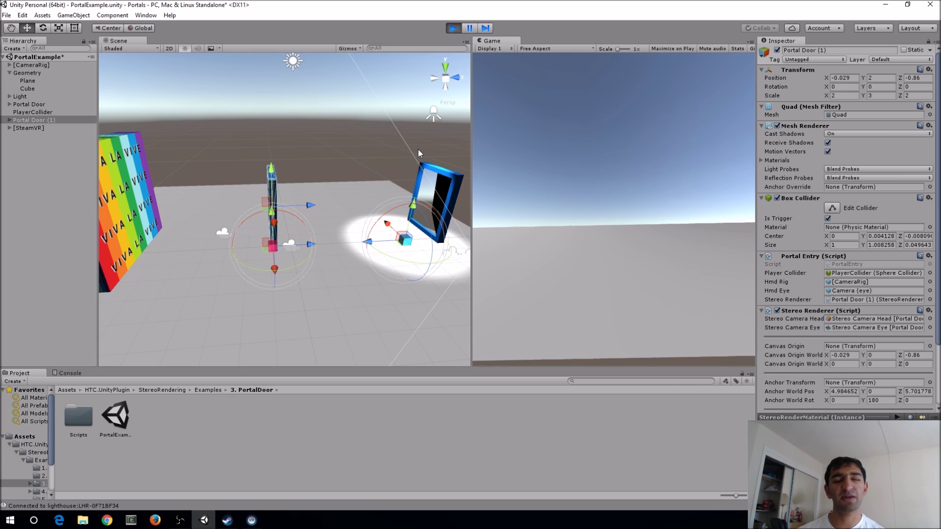
- Fly the view up to the blue portal door while the scene runs in play mode
{"action": "right_click_drag", "start_coordinate": [262, 154], "coordinate": [483, 129]}
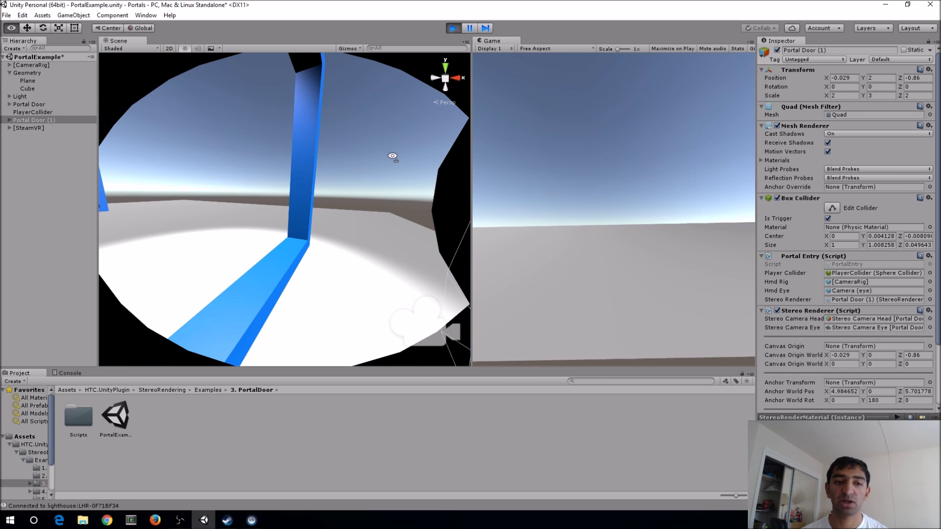
{"action": "right_click_drag", "start_coordinate": [387, 115], "coordinate": [393, 121]}
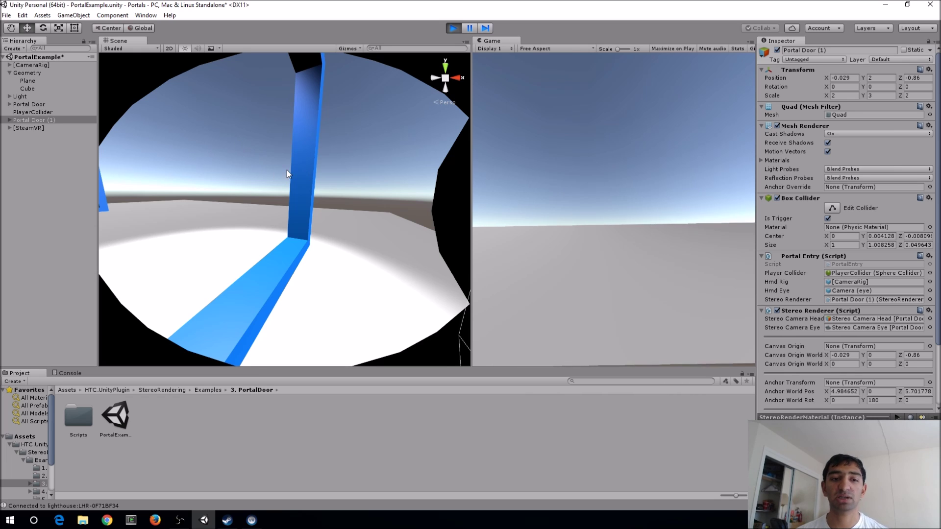
{"action": "mouse_move", "coordinate": [287, 170]}
{"action": "right_mouse_down", "text": "alt"}
{"action": "mouse_move", "coordinate": [294, 186]}
{"action": "mouse_move", "coordinate": [284, 169]}
{"action": "mouse_move", "coordinate": [289, 177]}
{"action": "right_mouse_up", "text": "alt"}
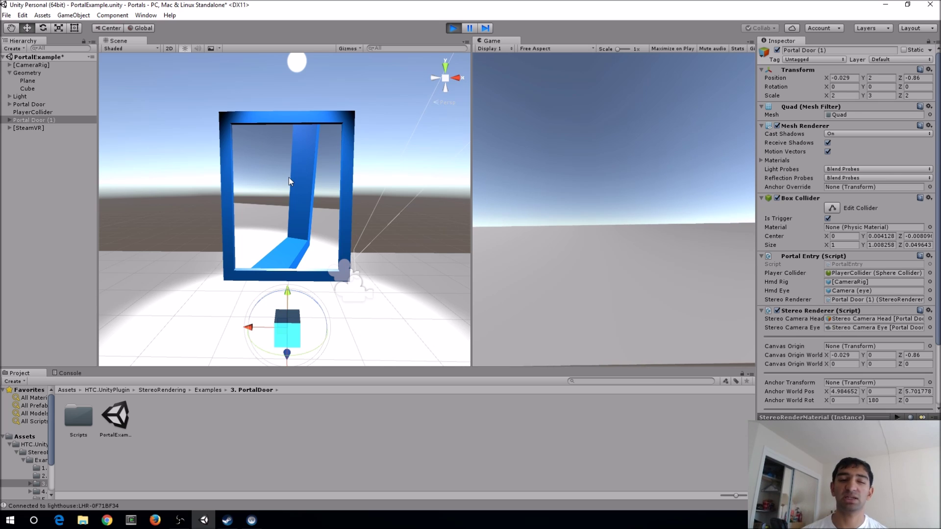
{"action": "mouse_move", "coordinate": [289, 177]}
{"action": "left_mouse_down", "text": "alt"}
{"action": "mouse_move", "coordinate": [308, 175]}
{"action": "mouse_move", "coordinate": [251, 172]}
{"action": "mouse_move", "coordinate": [279, 177]}
{"action": "left_mouse_up", "text": "alt"}
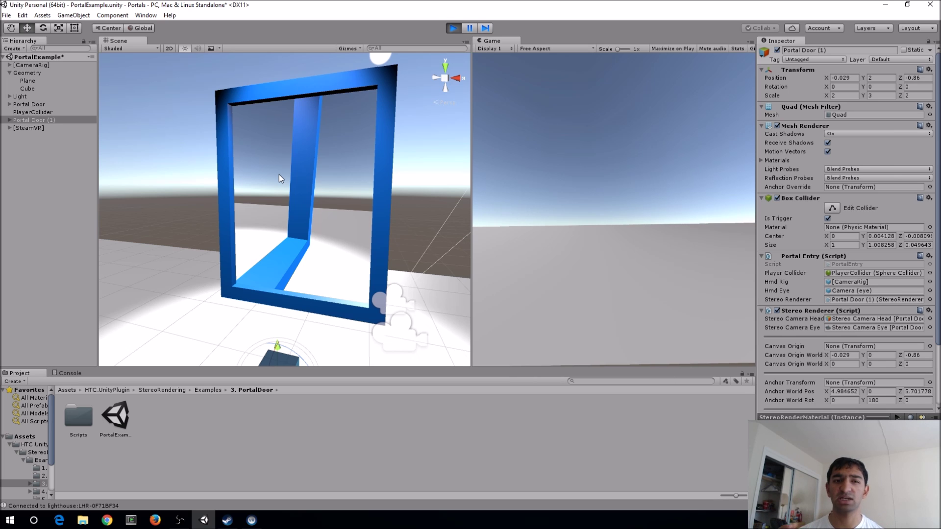
{"action": "left_click_drag", "start_coordinate": [279, 175], "coordinate": [903, 165], "text": "alt"}
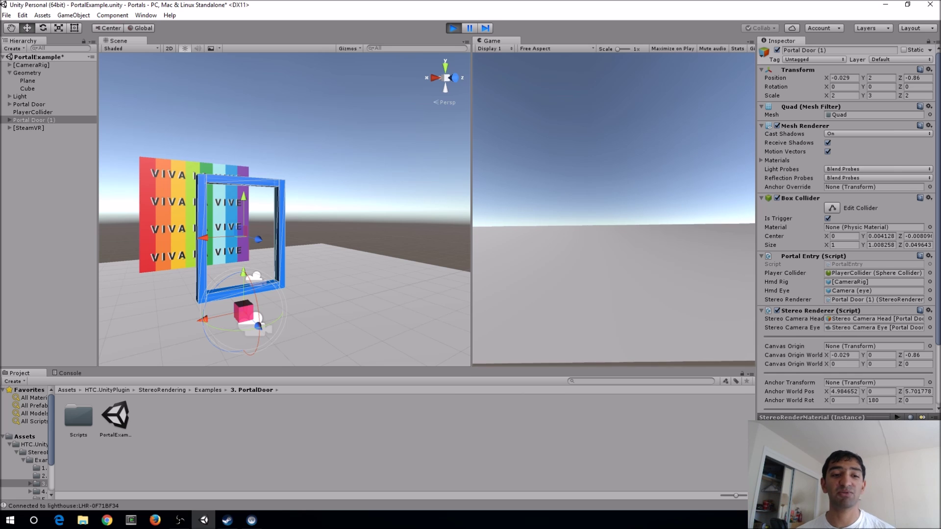
{"action": "right_click_drag", "start_coordinate": [461, 274], "coordinate": [537, 208]}
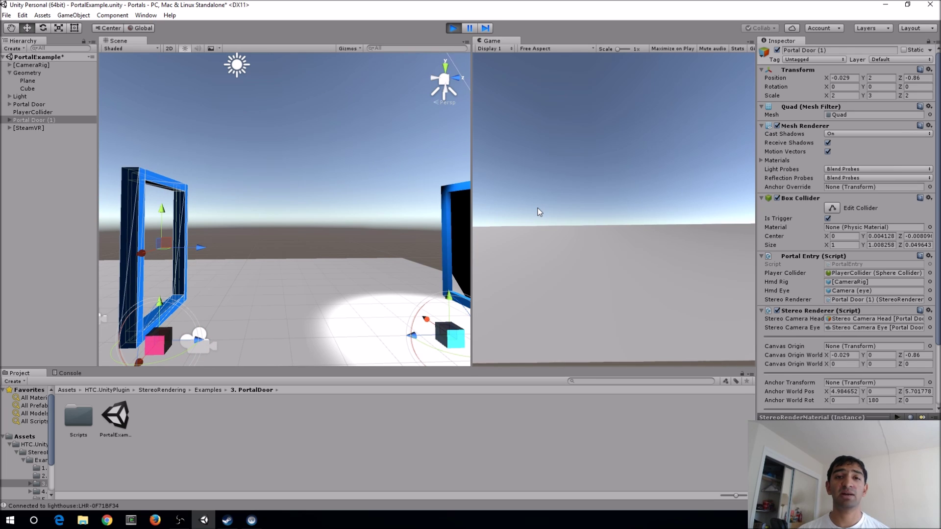